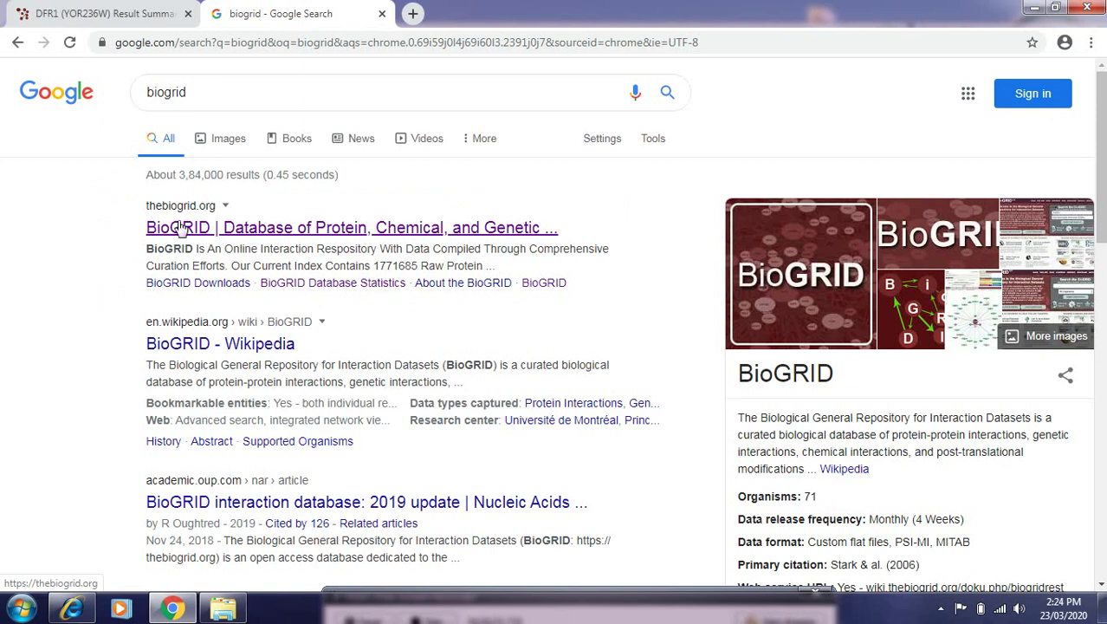
# Open the official BioGRID site from the Google results for 'biogrid'
pyautogui.click(250, 231)
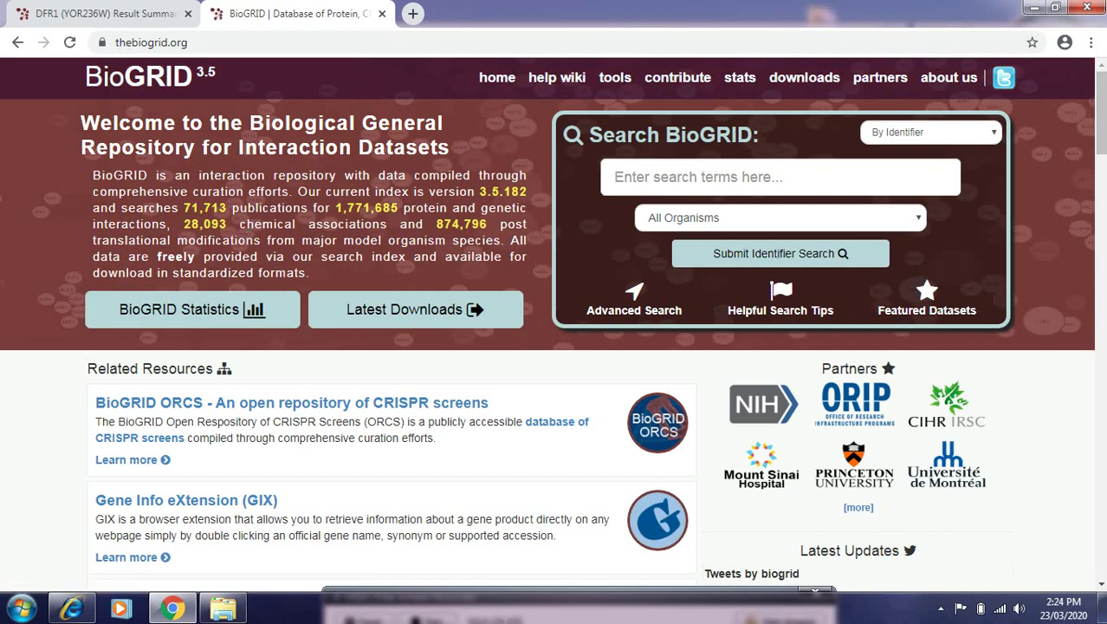
# Scroll through the BioGRID 3.5 home page, then go to the Online Tools and Resources page
pyautogui.moveTo(1101, 147); pyautogui.dragTo(1102, 185)
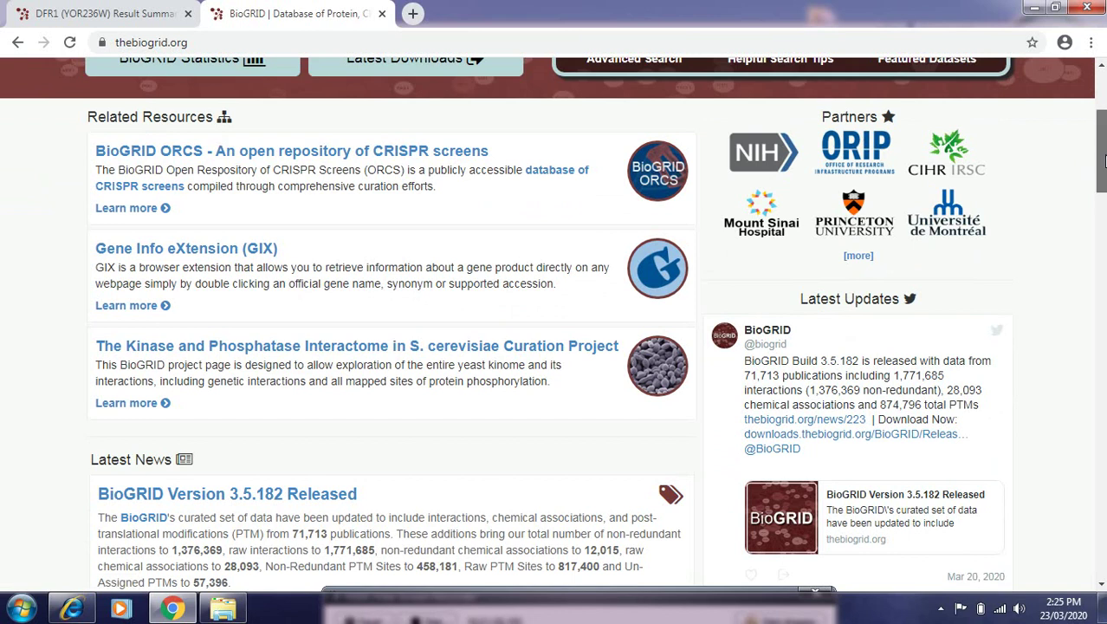
pyautogui.scroll(-4, 1096, 160)
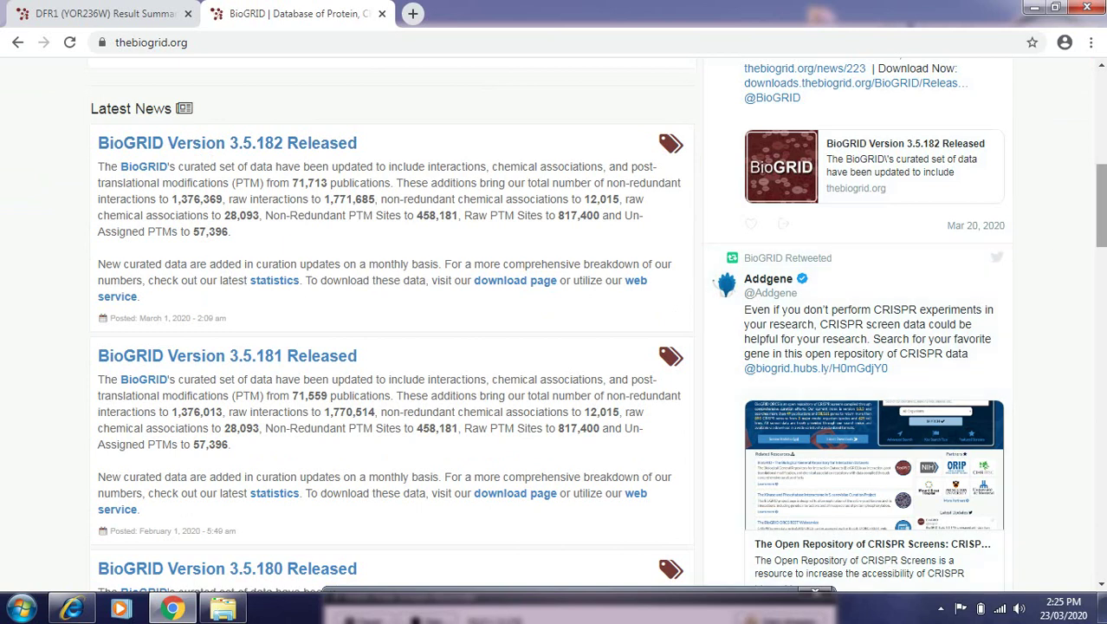
pyautogui.scroll(2, 1099, 206)
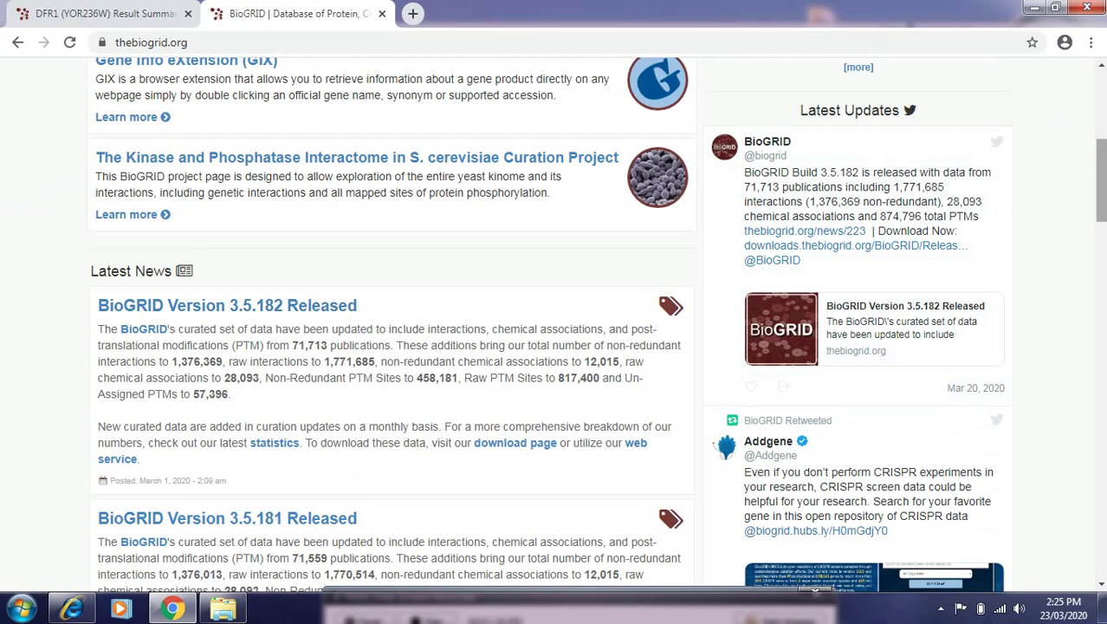
pyautogui.scroll(5, 1102, 122)
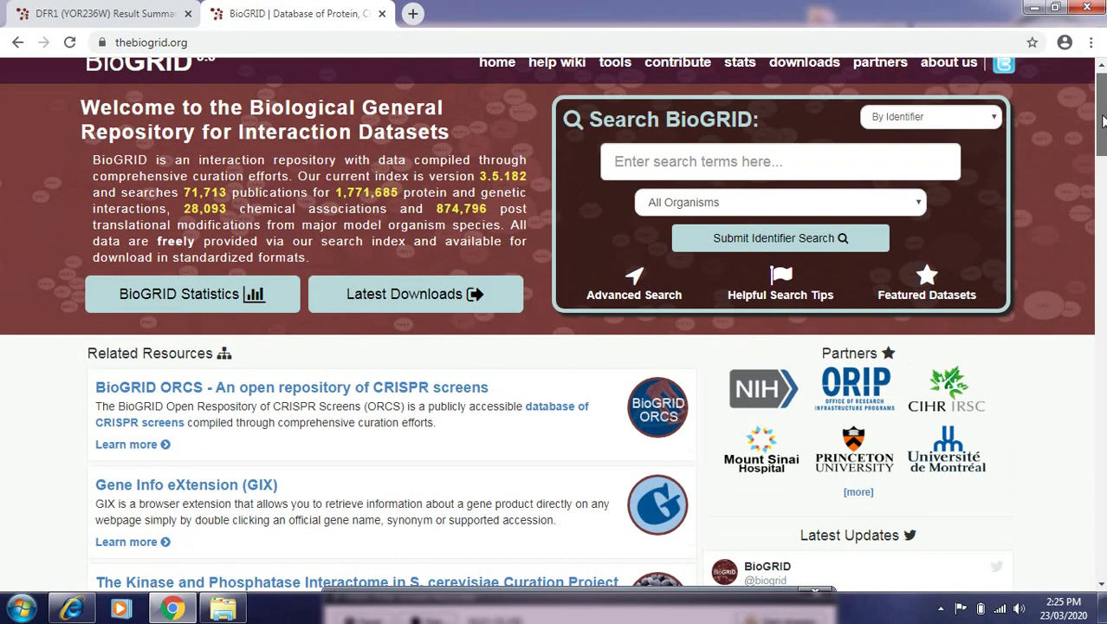
pyautogui.scroll(1, 1103, 121)
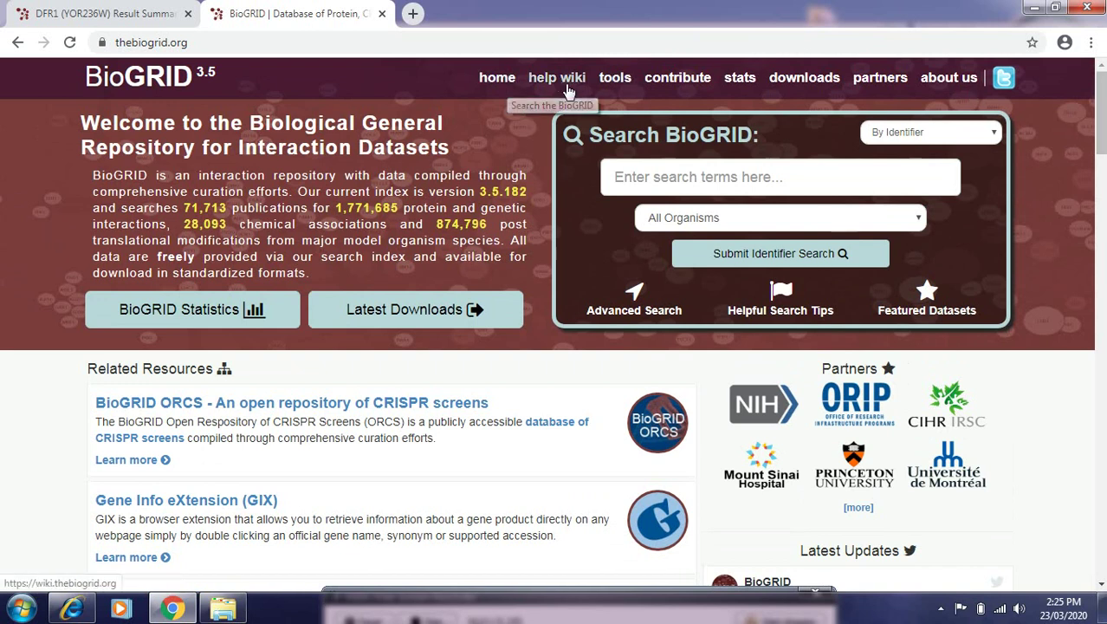
pyautogui.click(615, 87)
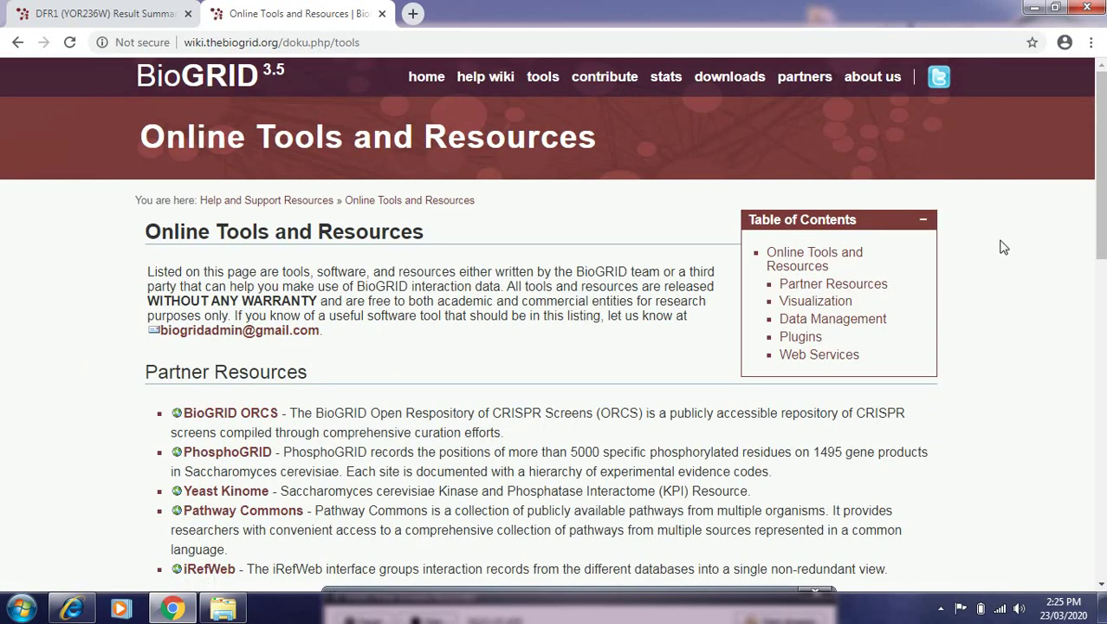
# Skim Online Tools and Resources, then view the Contribute to the BioGRID page's five ways to contribute
pyautogui.moveTo(1103, 182)
pyautogui.mouseDown()
pyautogui.moveTo(1104, 342)
pyautogui.moveTo(1104, 178)
pyautogui.mouseUp()
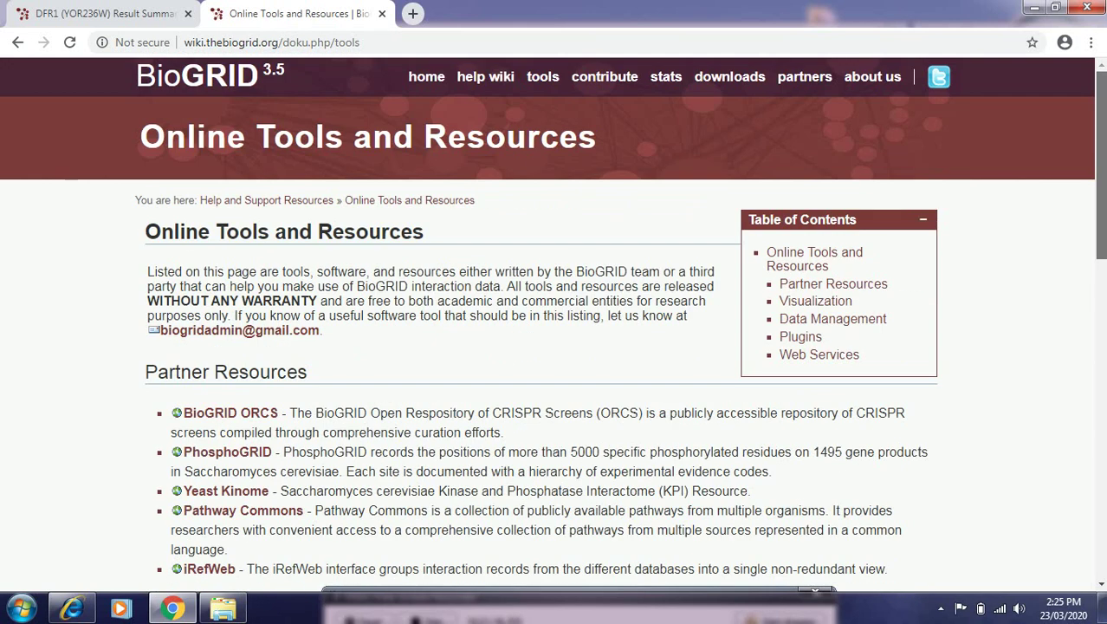
pyautogui.click(606, 78)
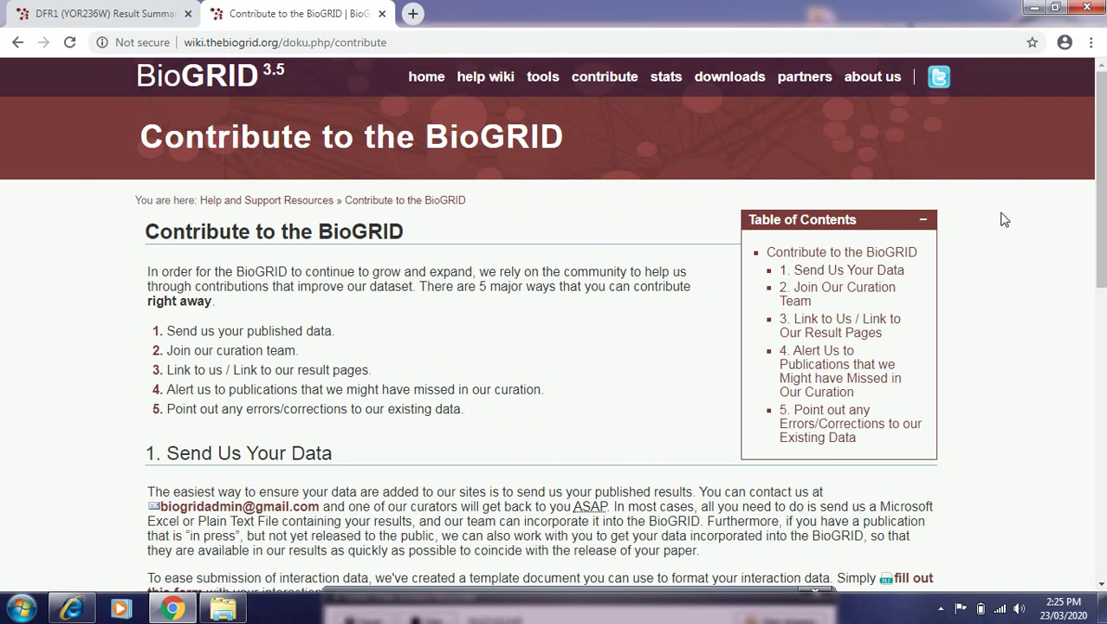
pyautogui.moveTo(1096, 215)
pyautogui.mouseDown()
pyautogui.moveTo(1104, 490)
pyautogui.moveTo(1104, 213)
pyautogui.mouseUp()
# Browse the build 3.5.182 per-organism interaction statistics table on the Database Statistics page
pyautogui.click(661, 78)
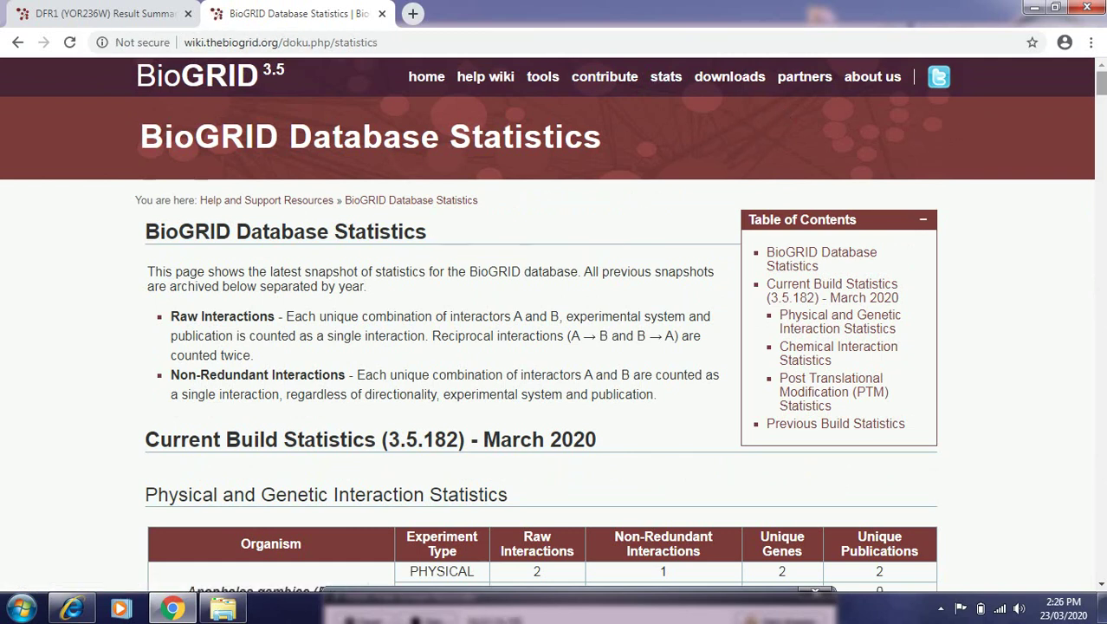
pyautogui.scroll(-4, 625, 325)
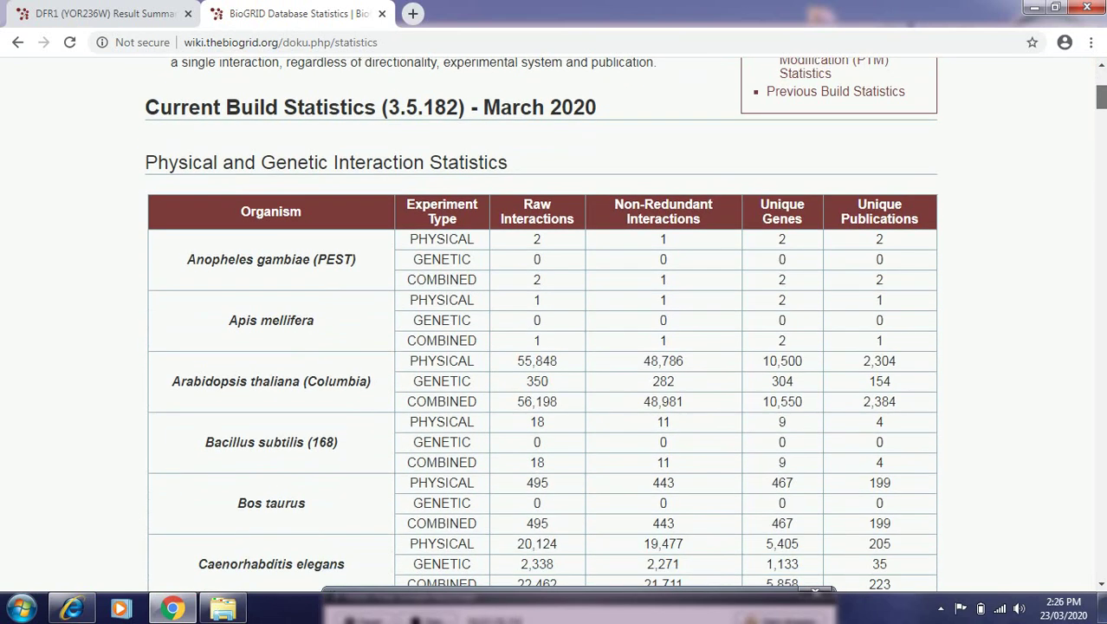
pyautogui.scroll(-1, 624, 325)
pyautogui.scroll(-1, 624, 325)
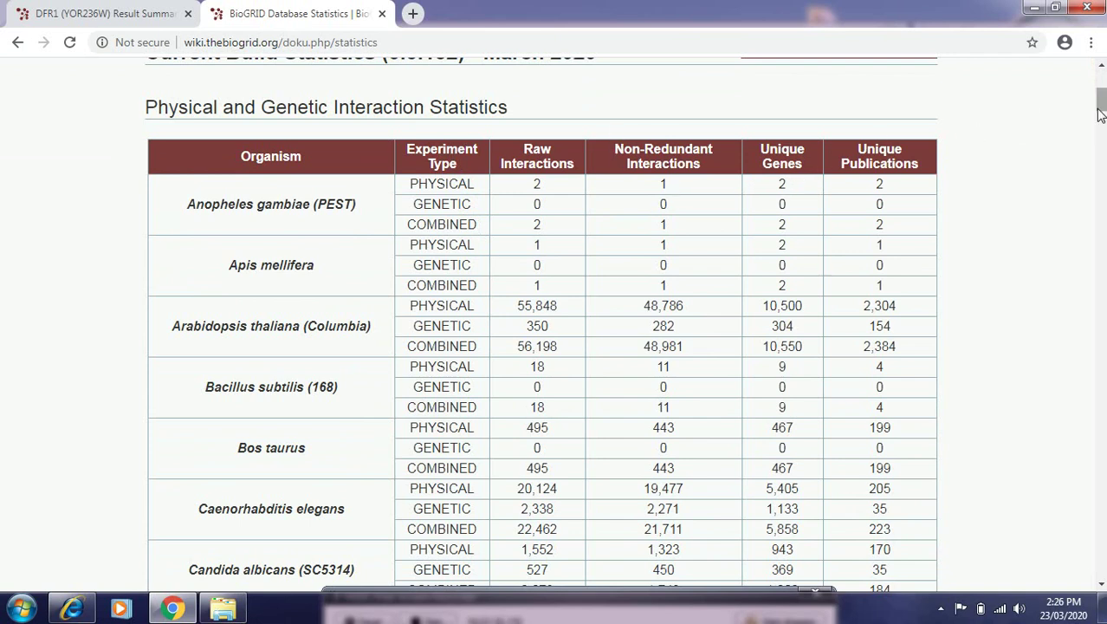
pyautogui.moveTo(1100, 100); pyautogui.dragTo(1101, 61)
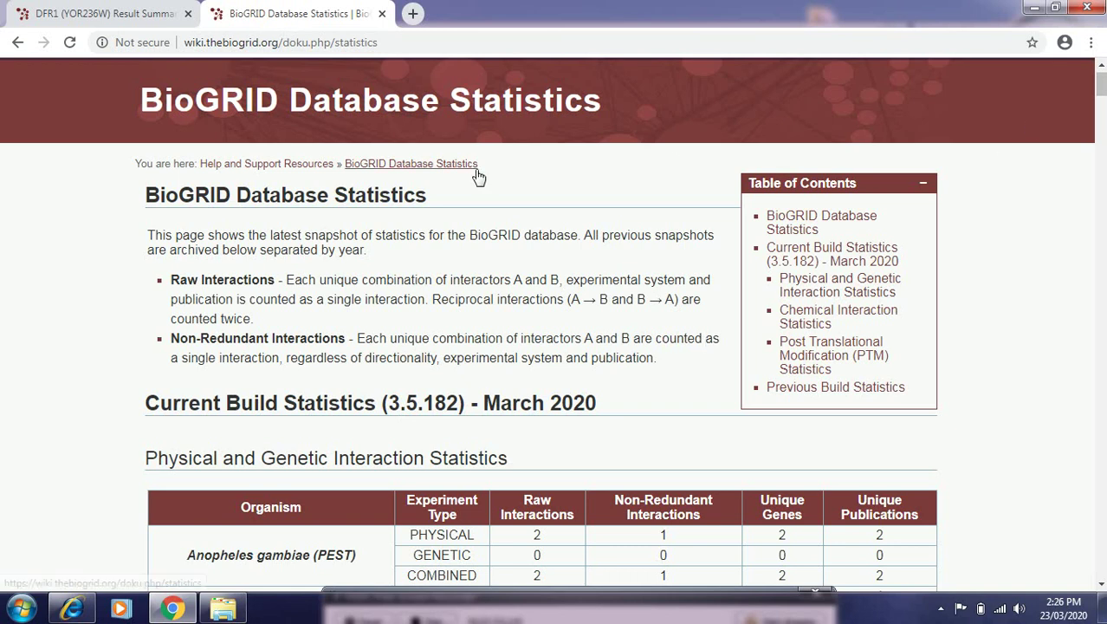
# Look over the Download File Repository's release folders, then return to the Contribute page
pyautogui.click(18, 45)
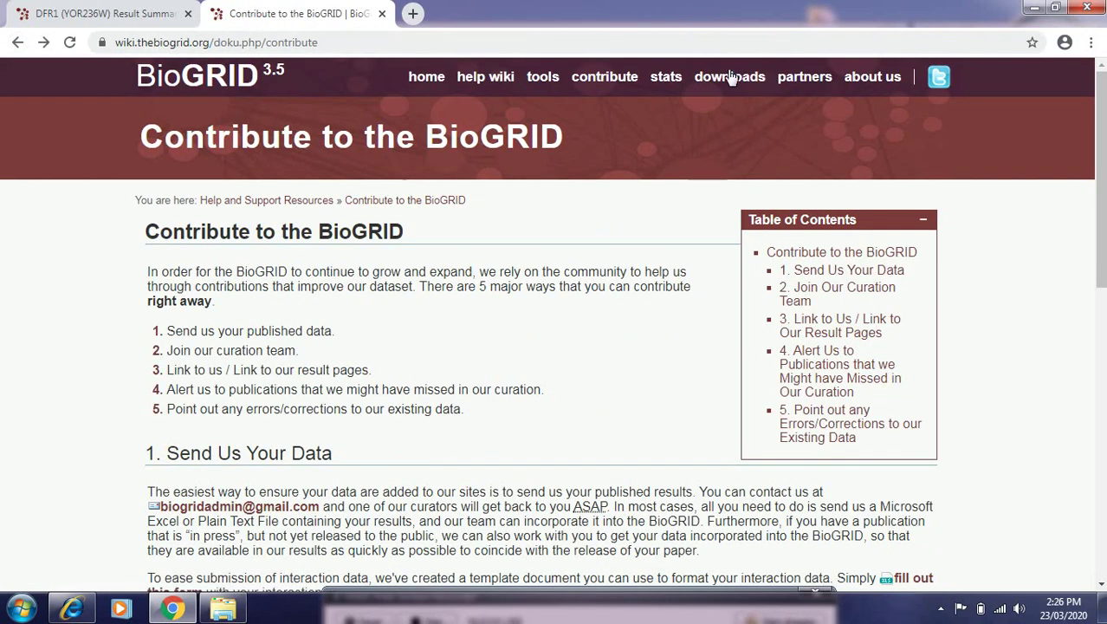
pyautogui.click(730, 78)
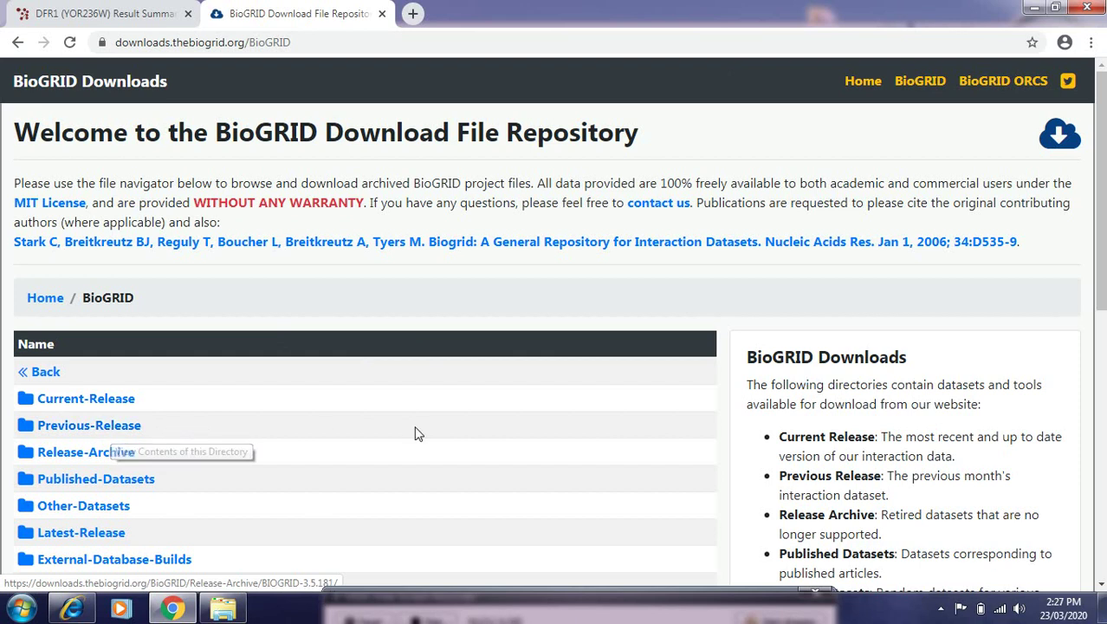
pyautogui.moveTo(1100, 253)
pyautogui.mouseDown()
pyautogui.moveTo(1101, 426)
pyautogui.moveTo(1100, 253)
pyautogui.mouseUp()
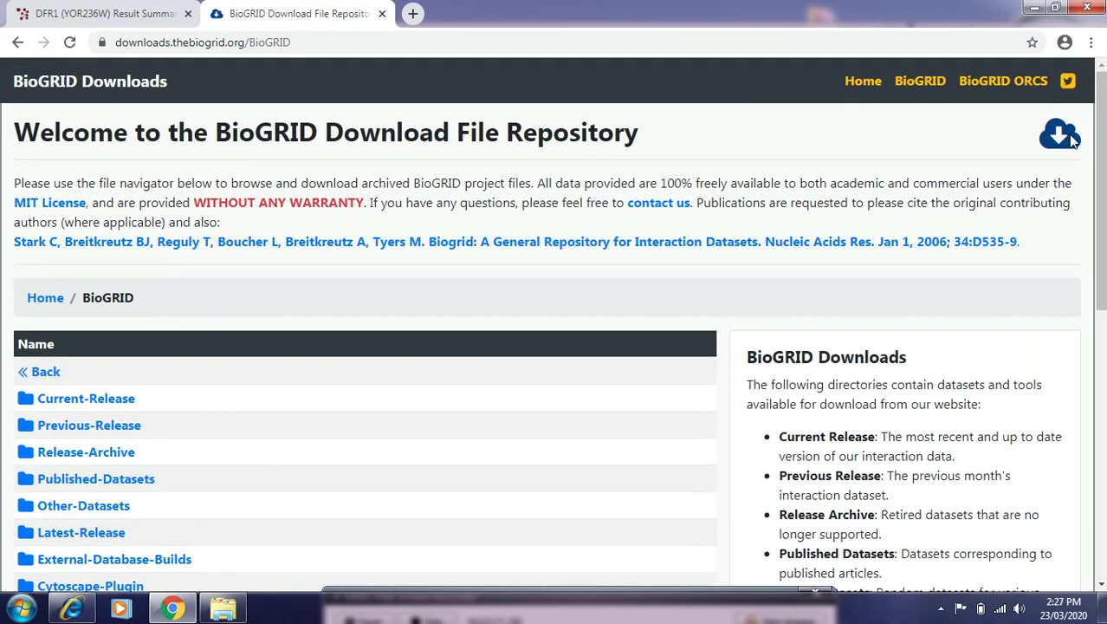
pyautogui.click(16, 45)
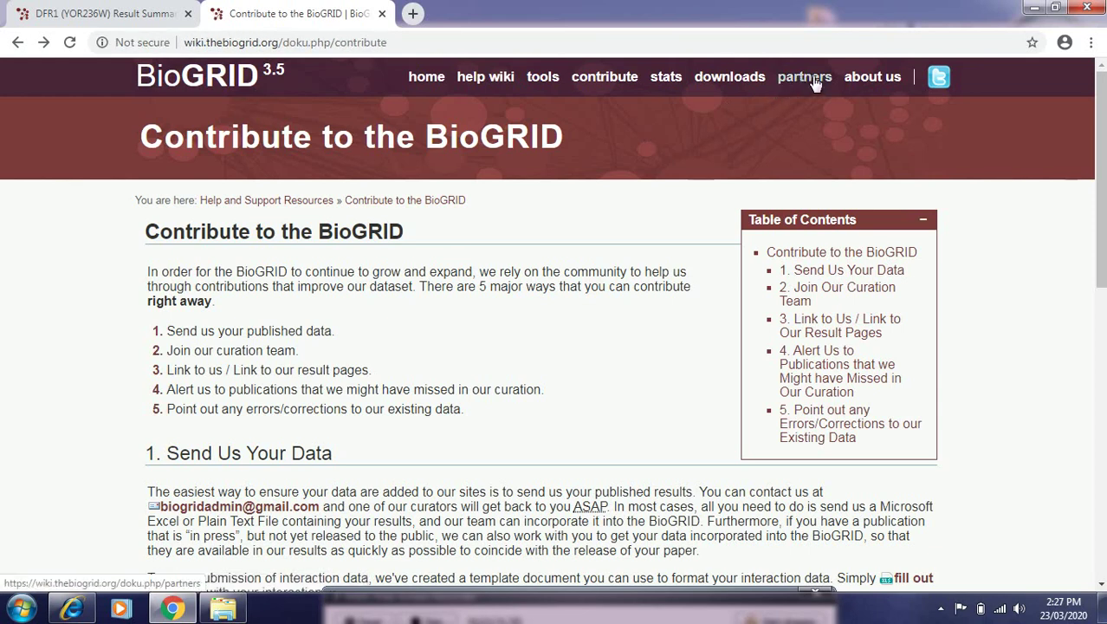
# Scroll through all BioGRID partner logos, from NIH to Cytoscape, and back to the top
pyautogui.click(813, 80)
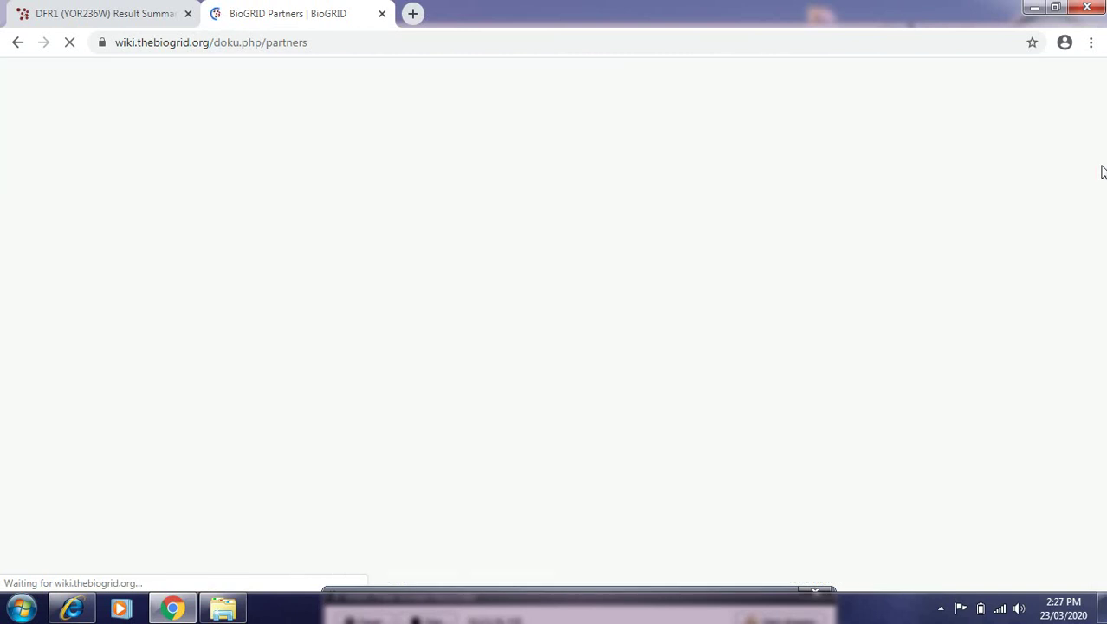
pyautogui.moveTo(1102, 176); pyautogui.dragTo(1101, 204)
pyautogui.scroll(-2, 420, 217)
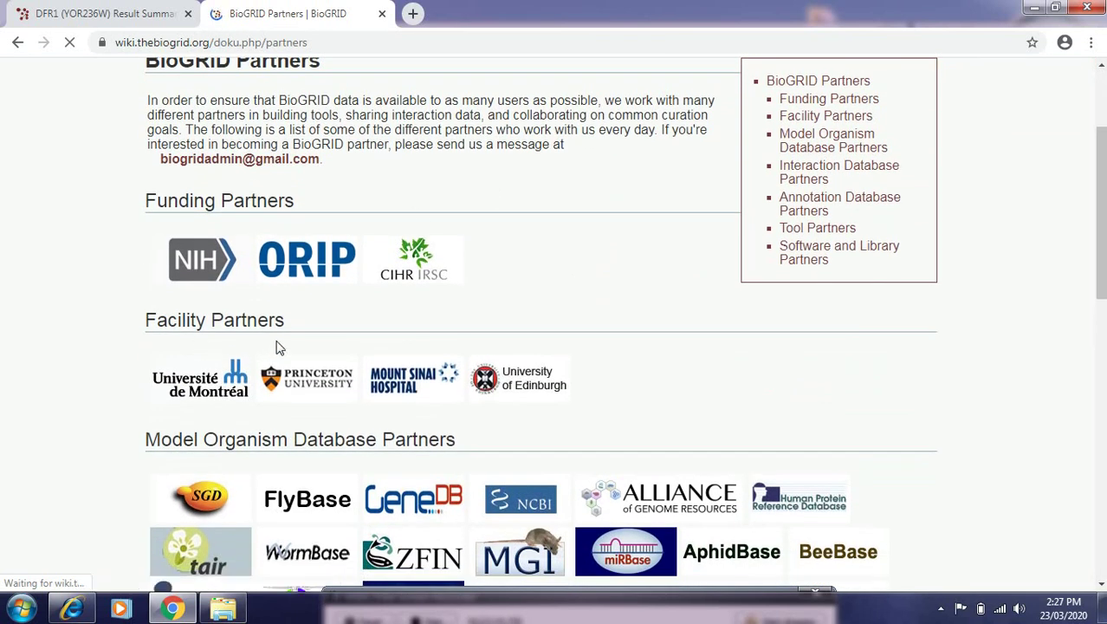
pyautogui.moveTo(1101, 208); pyautogui.dragTo(1101, 276)
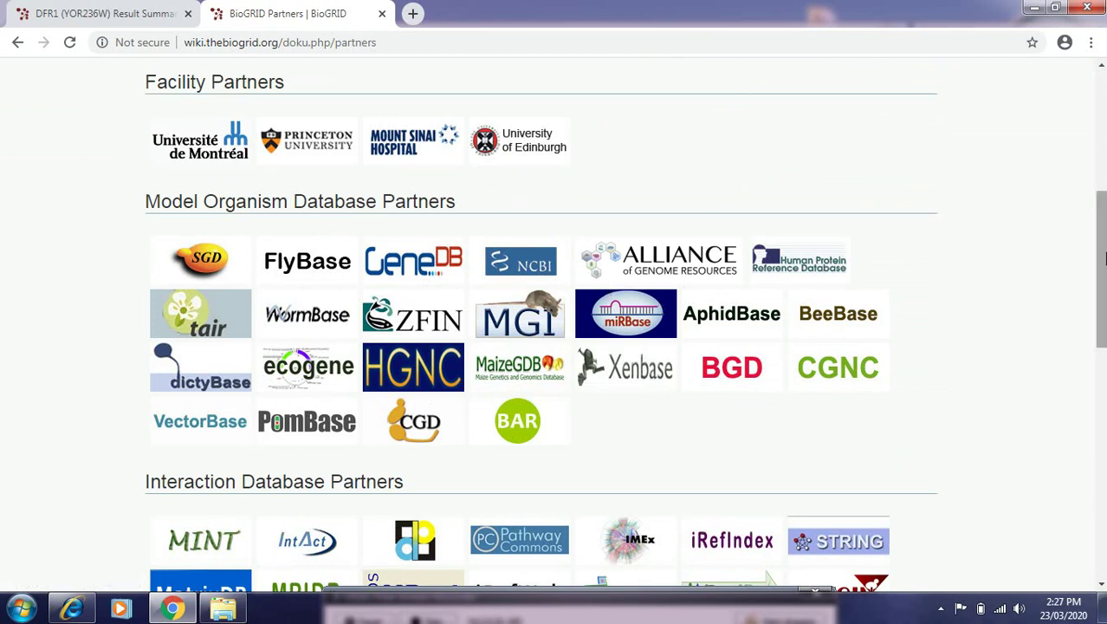
pyautogui.moveTo(1104, 256); pyautogui.dragTo(1103, 384)
pyautogui.scroll(-2, 554, 346)
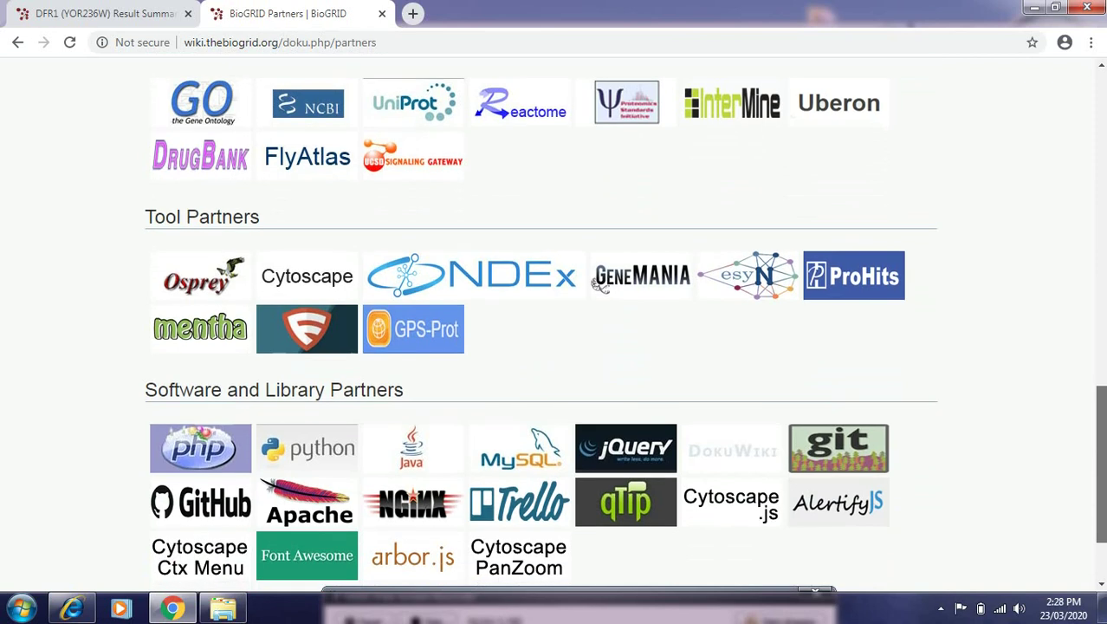
pyautogui.scroll(5, 1104, 444)
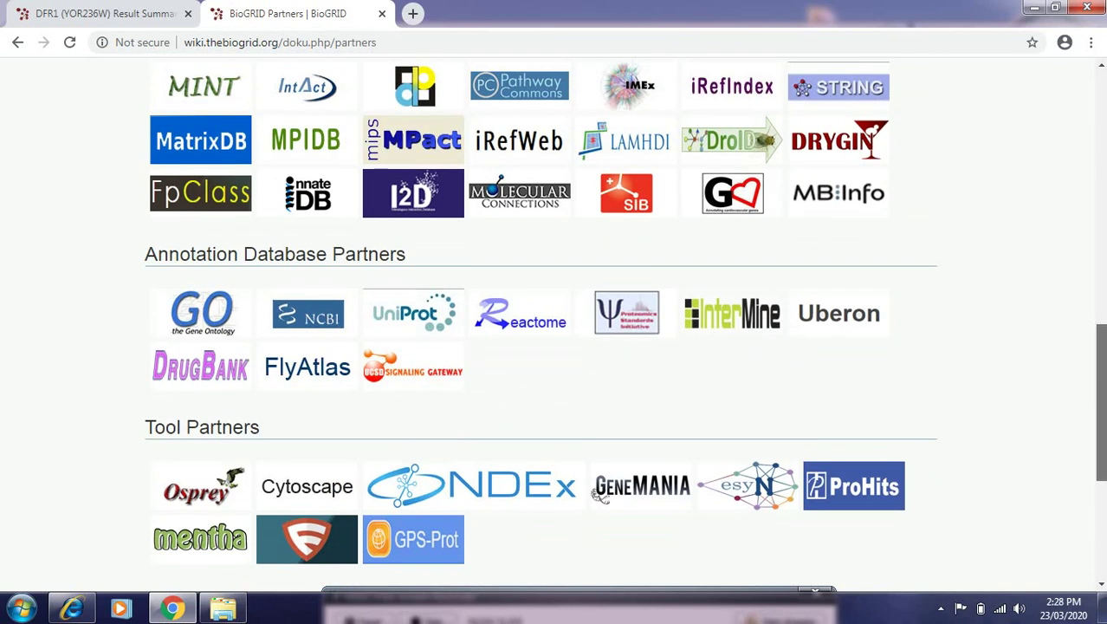
pyautogui.scroll(8, 1105, 444)
pyautogui.scroll(1, 1101, 286)
pyautogui.moveTo(1105, 265); pyautogui.dragTo(1105, 119)
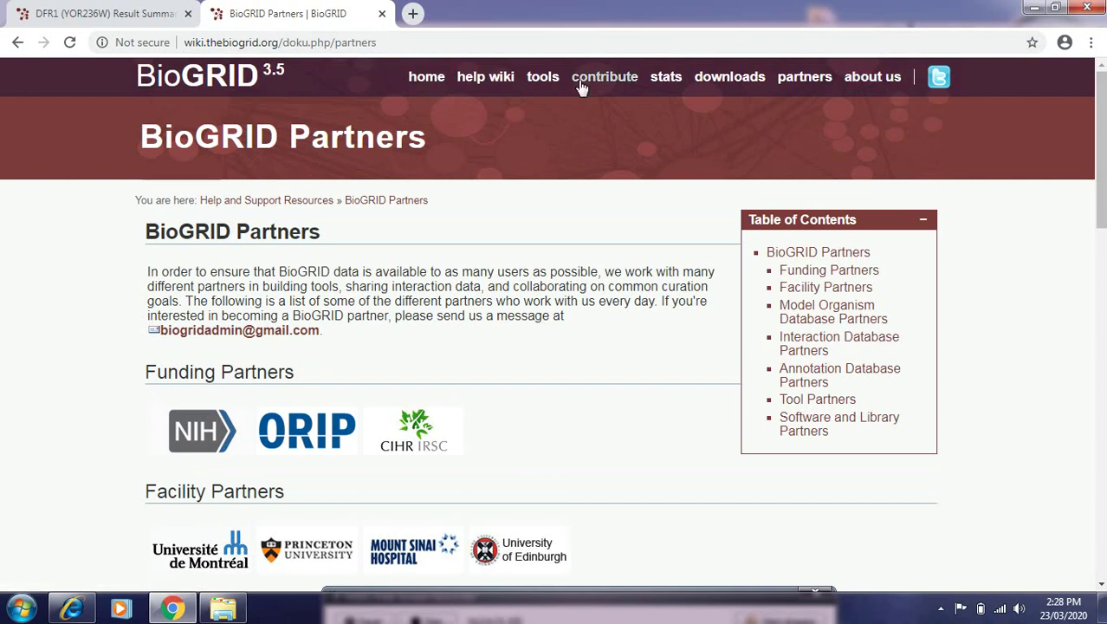
pyautogui.click(416, 80)
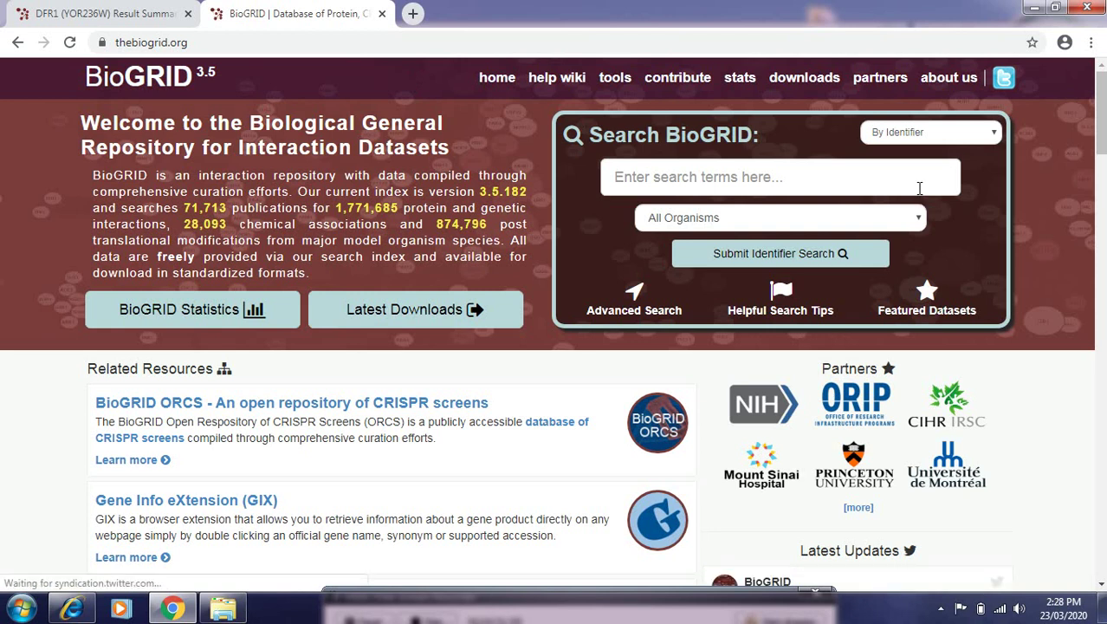
pyautogui.click(965, 135)
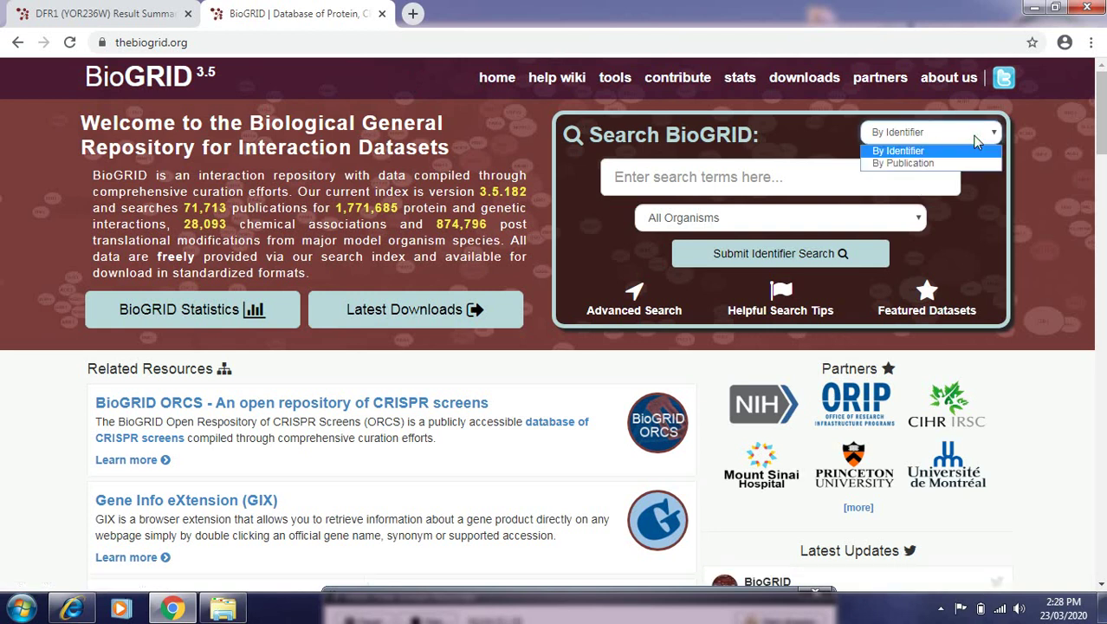
pyautogui.click(976, 193)
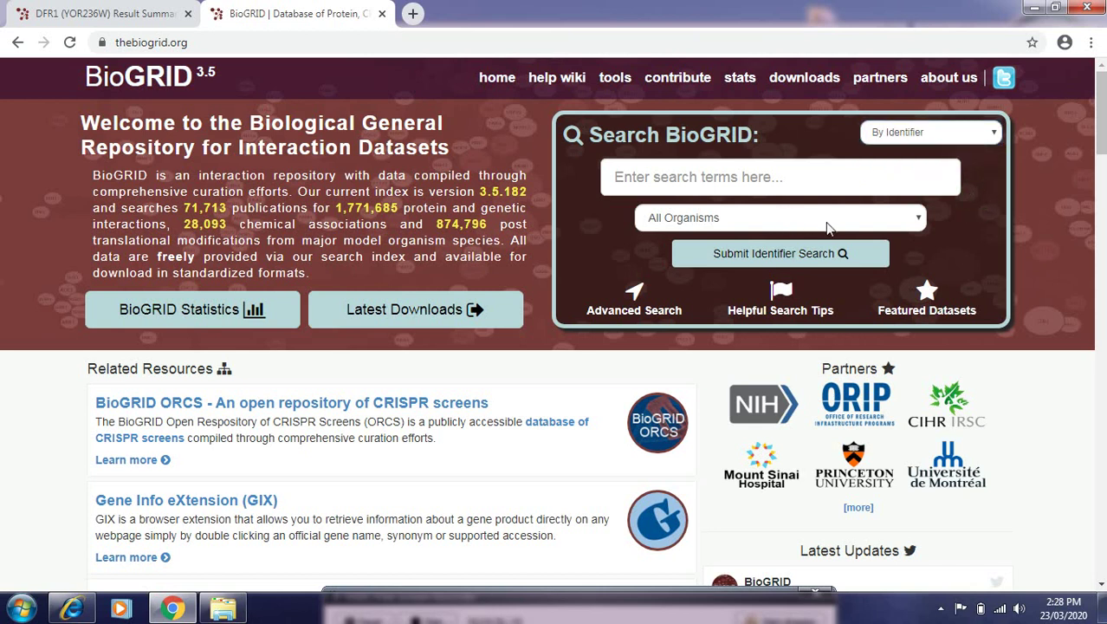
pyautogui.click(919, 225)
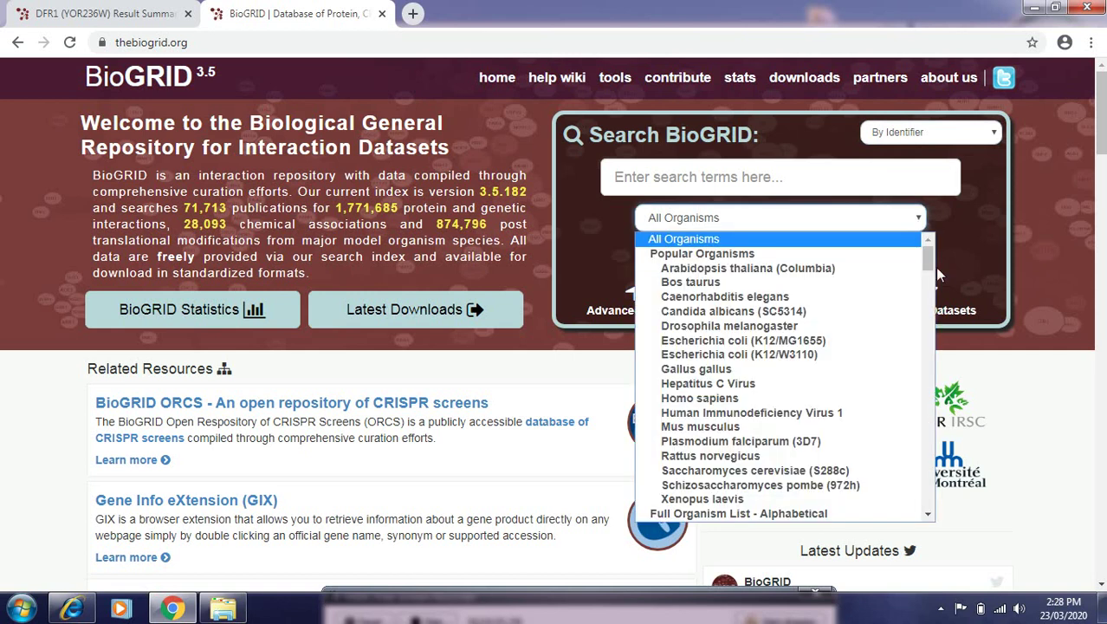
pyautogui.moveTo(928, 258)
pyautogui.mouseDown()
pyautogui.moveTo(937, 346)
pyautogui.moveTo(936, 250)
pyautogui.mouseUp()
pyautogui.click(994, 253)
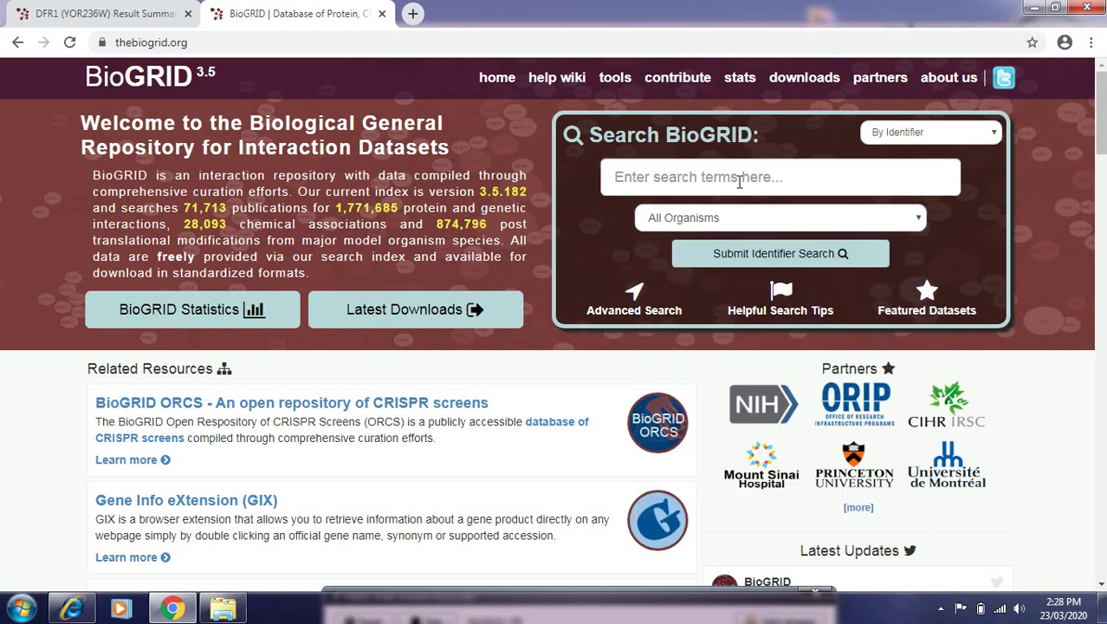
# Run an identifier search for dfr1, returning 9 results led by DFR1 (YOR236W)
pyautogui.write('df')
pyautogui.click(715, 211)
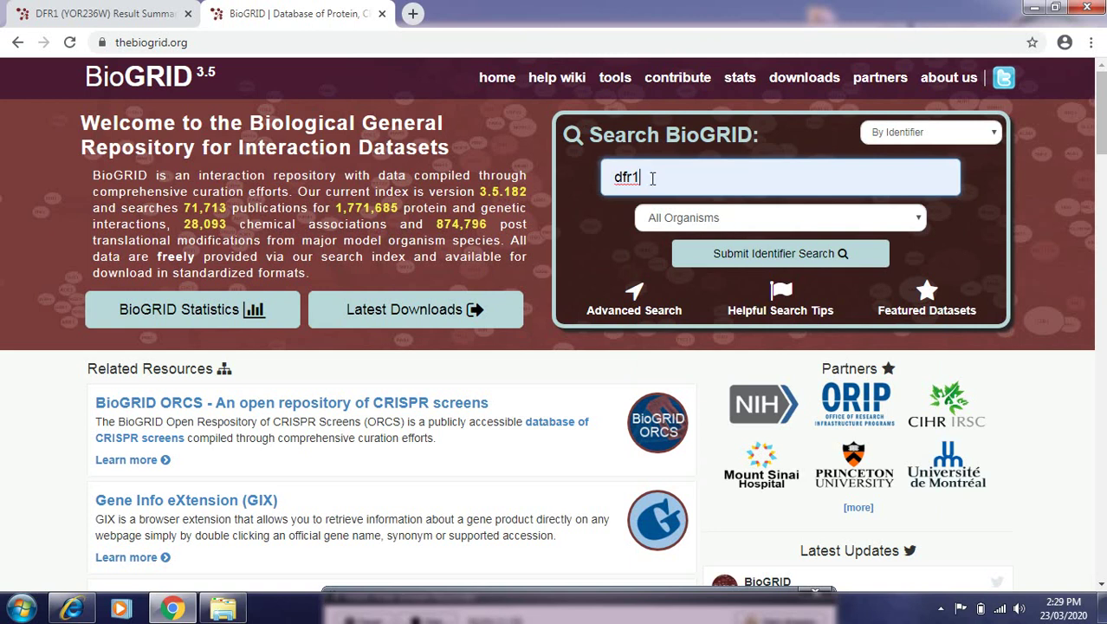
pyautogui.click(773, 254)
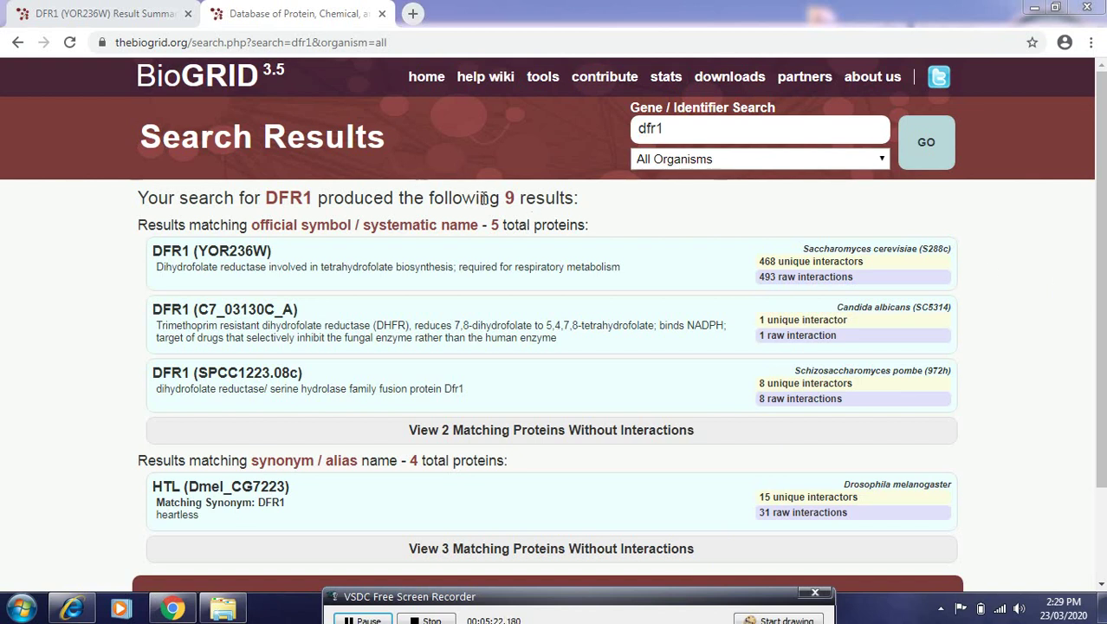
pyautogui.moveTo(508, 198); pyautogui.dragTo(573, 201)
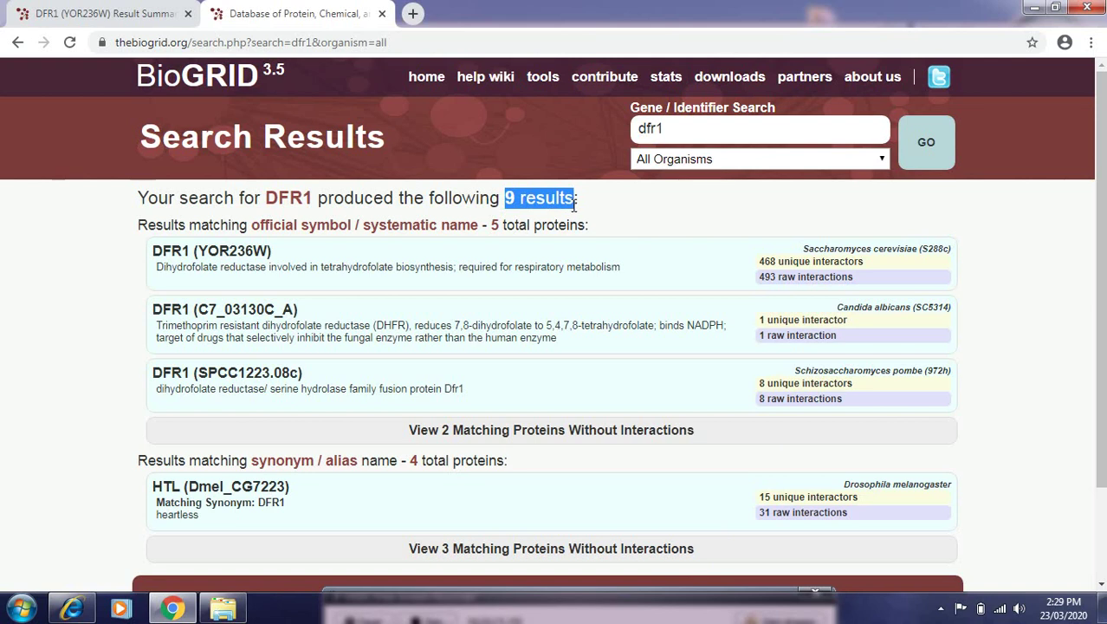
pyautogui.click(1001, 365)
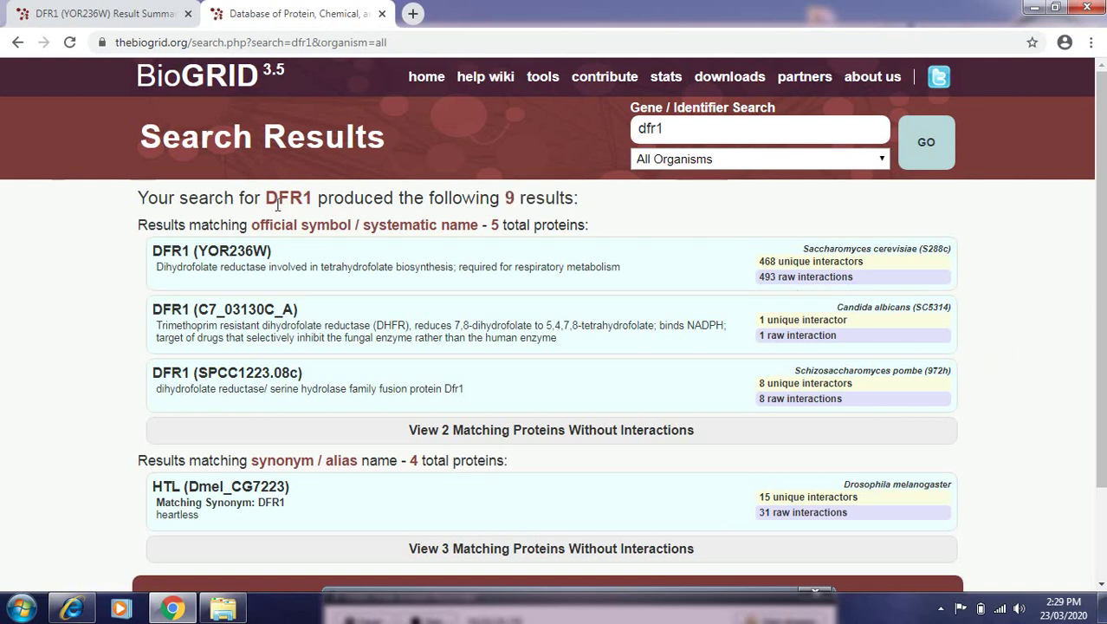
# Open the DFR1 (YOR236W) Saccharomyces cerevisiae result and scroll its interactor summary
pyautogui.click(222, 258)
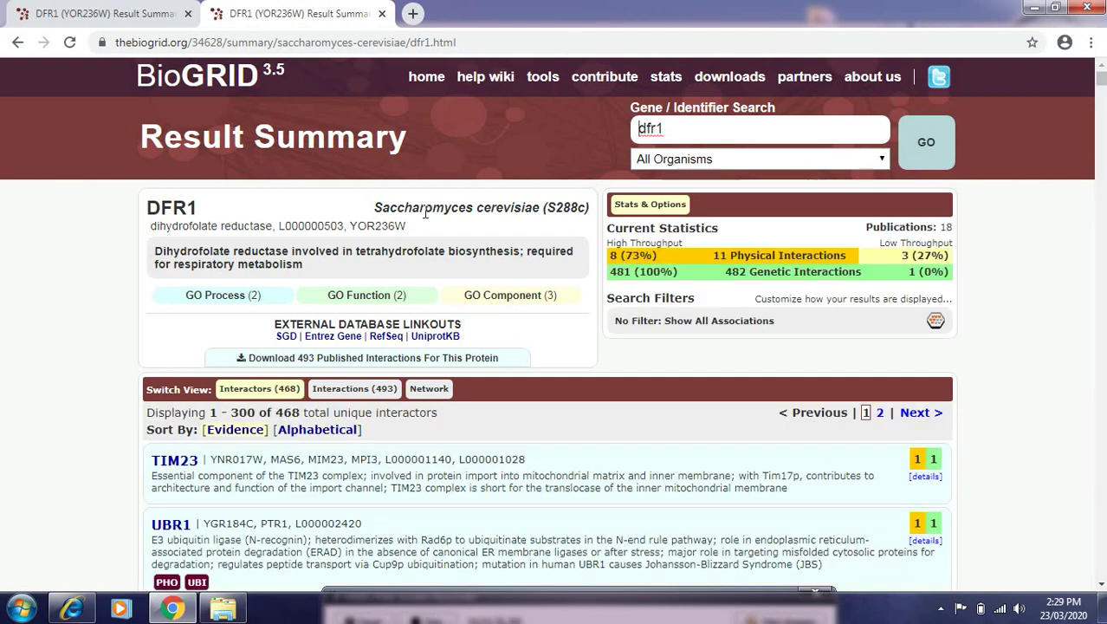
pyautogui.click(376, 207)
pyautogui.moveTo(375, 212); pyautogui.dragTo(588, 223)
pyautogui.click(586, 226)
pyautogui.scroll(-3, 1097, 91)
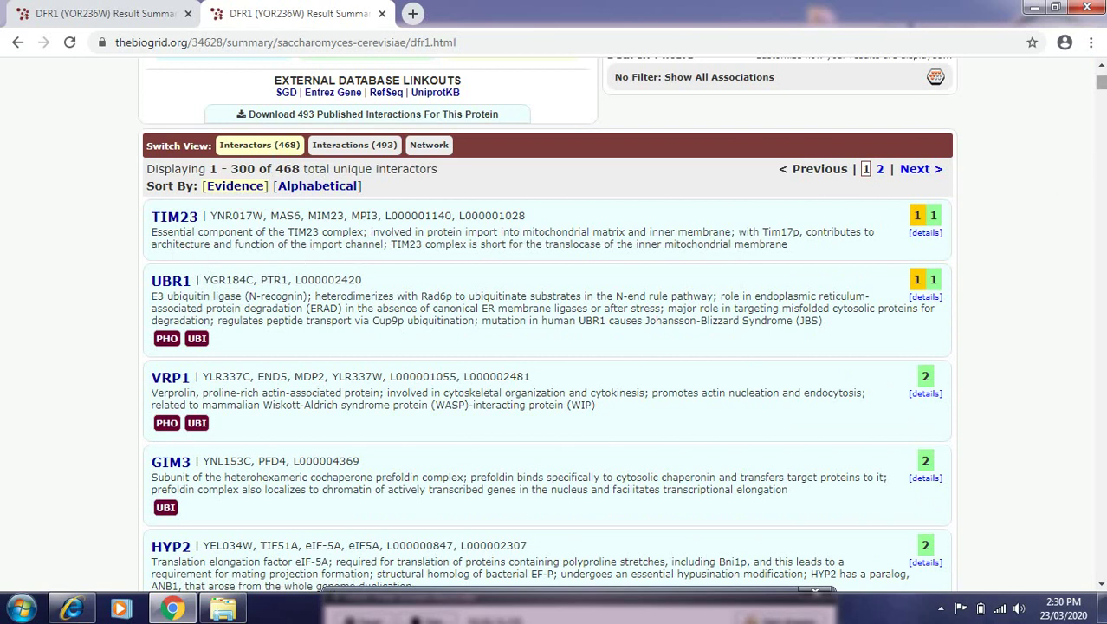
pyautogui.moveTo(1101, 89); pyautogui.dragTo(1101, 78)
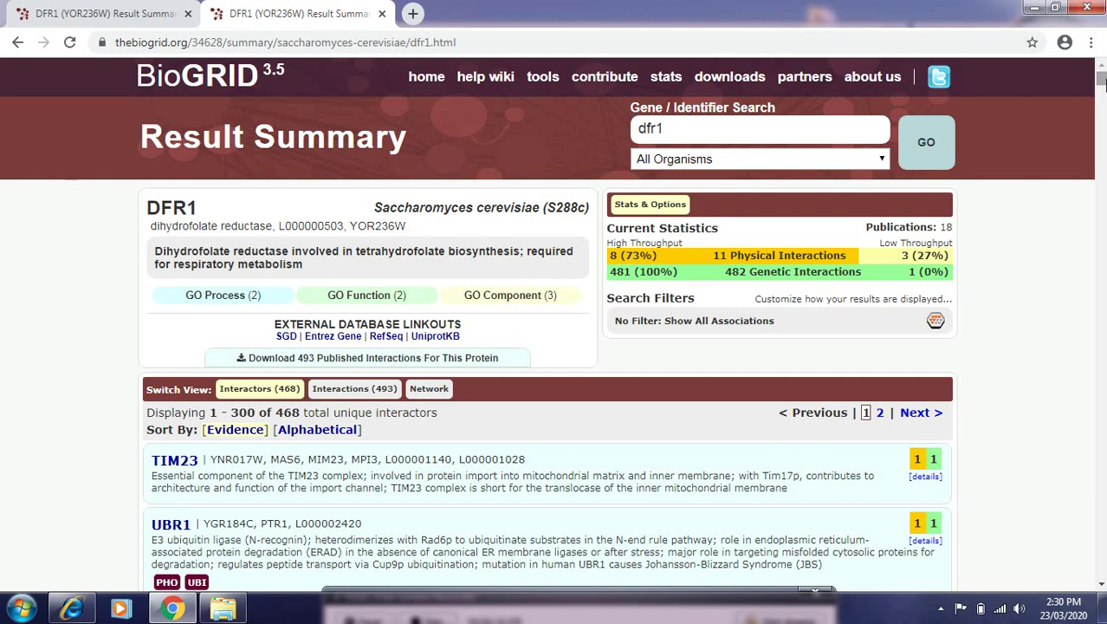
# List the 493 interactions and view the additional notes for the AAH1 interaction
pyautogui.click(349, 392)
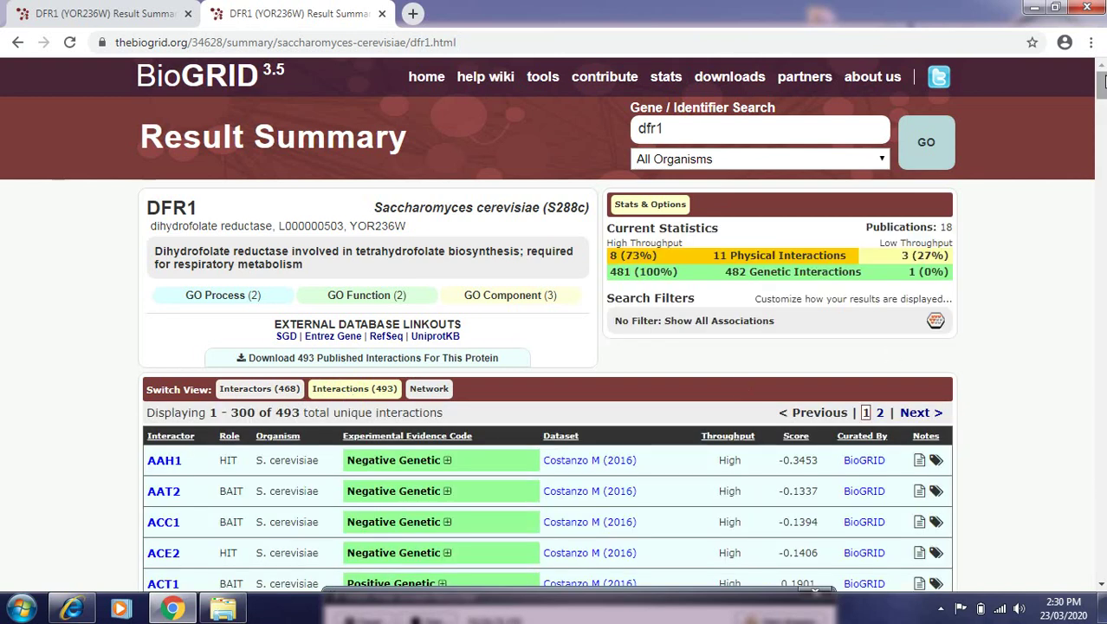
pyautogui.scroll(-3, 1101, 91)
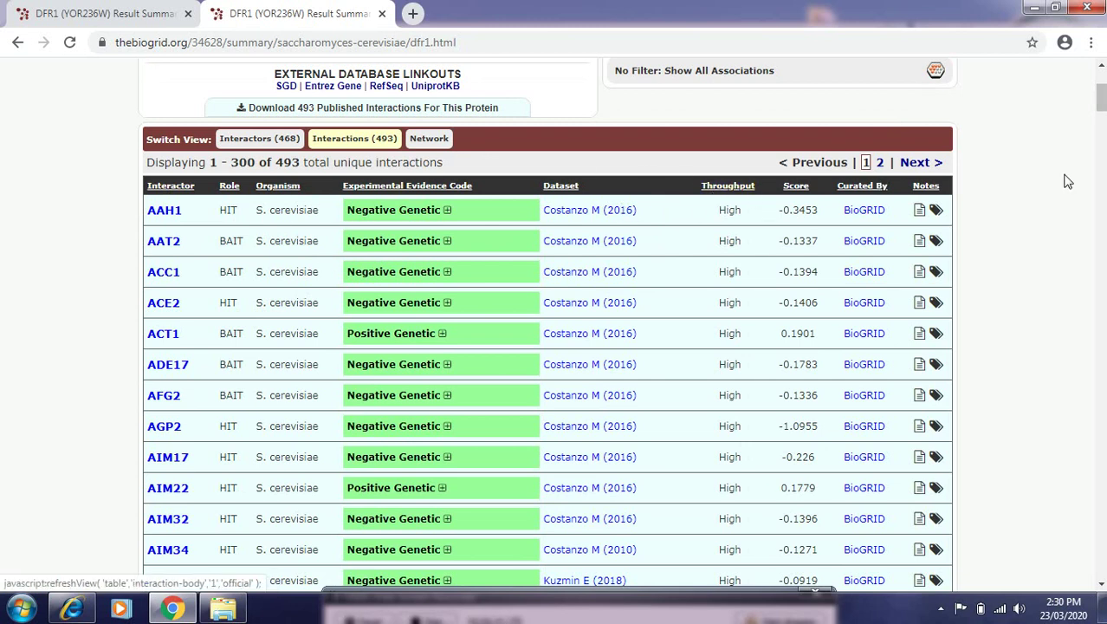
pyautogui.click(1100, 111)
pyautogui.moveTo(1100, 111); pyautogui.dragTo(1100, 112)
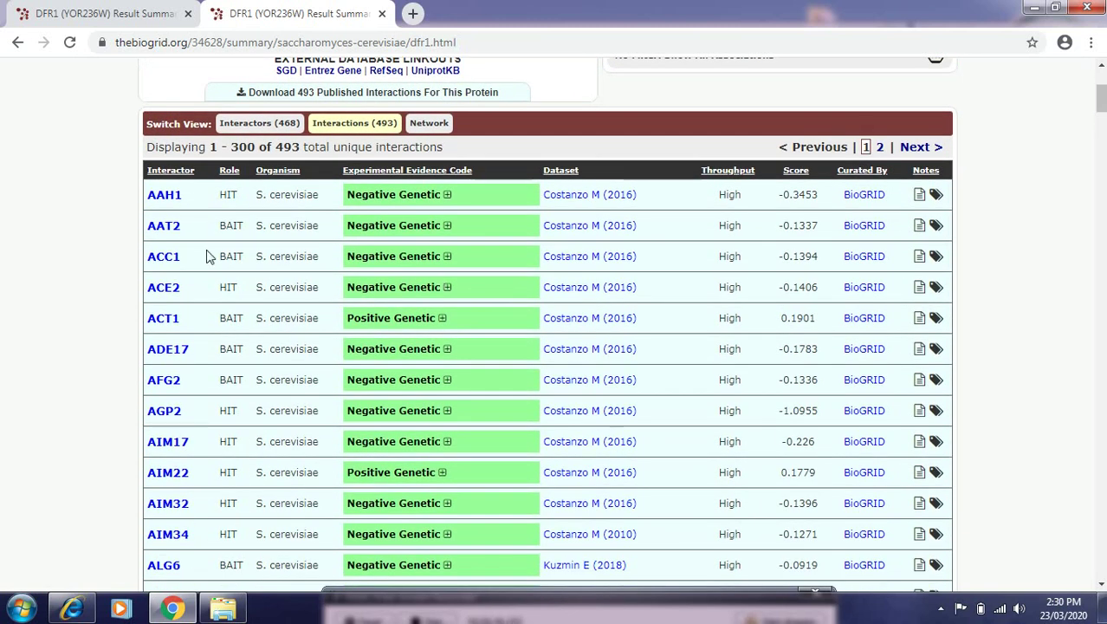
pyautogui.click(920, 198)
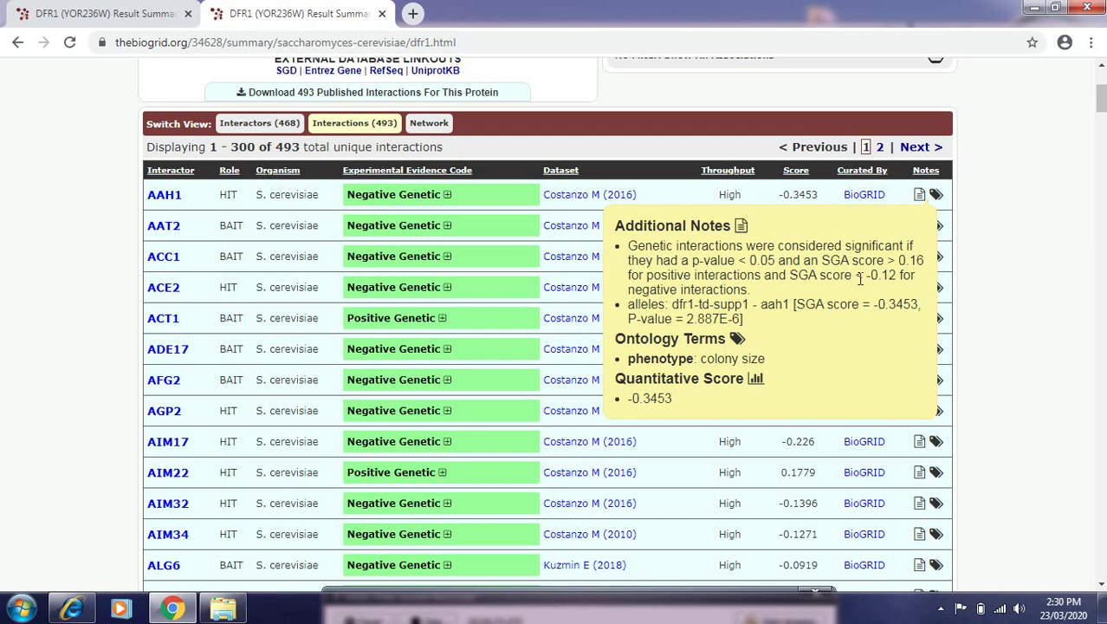
pyautogui.click(1021, 183)
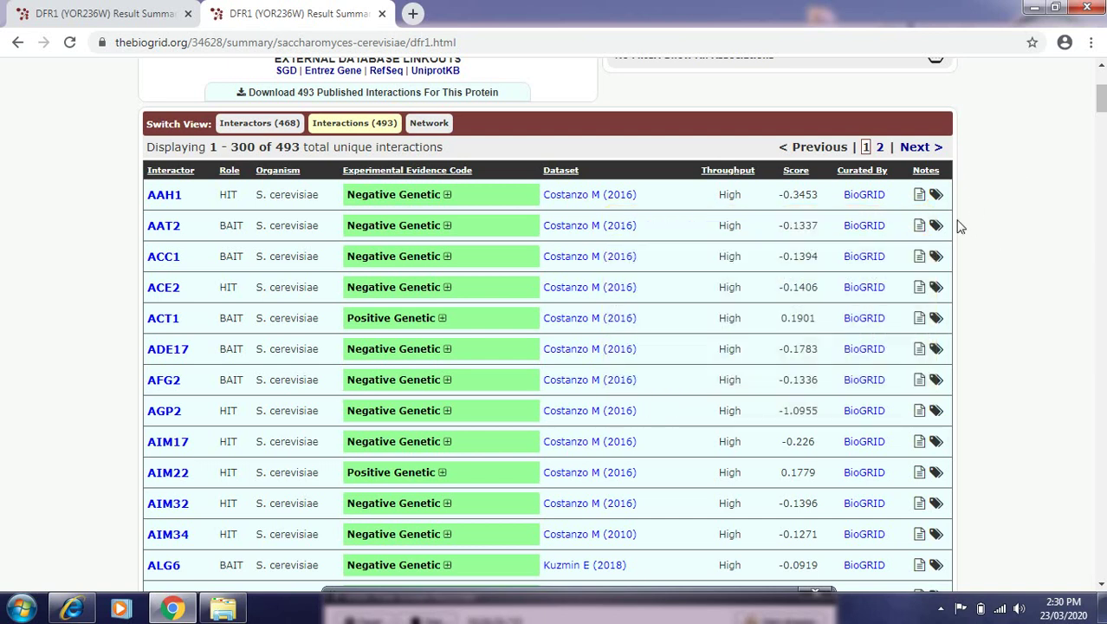
pyautogui.moveTo(1101, 100)
pyautogui.mouseDown()
pyautogui.moveTo(1100, 181)
pyautogui.moveTo(1101, 84)
pyautogui.mouseUp()
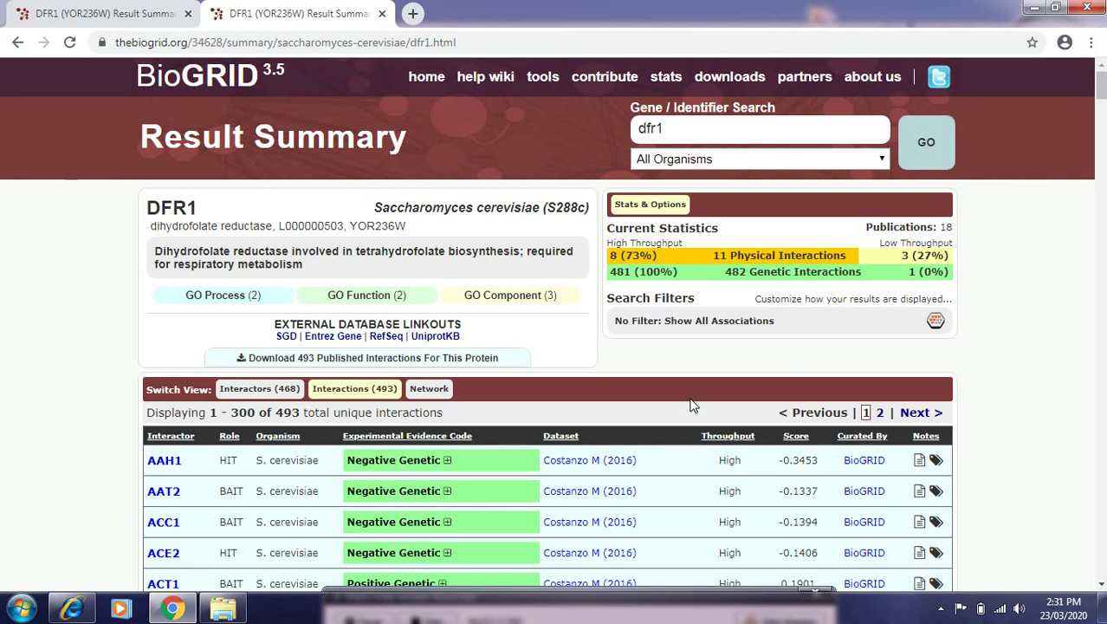
pyautogui.click(428, 392)
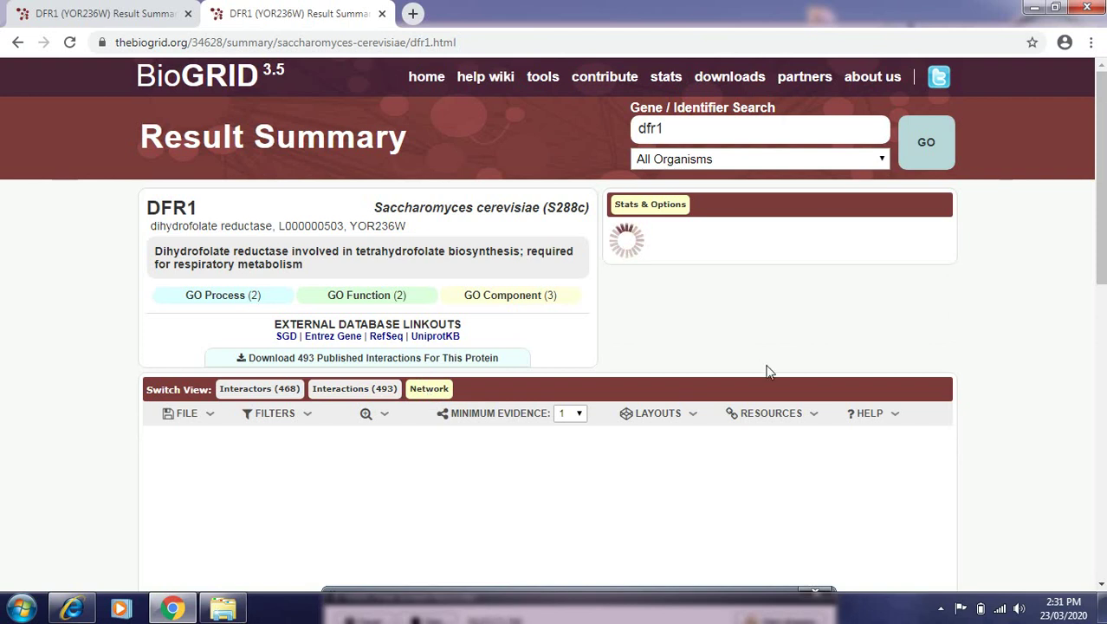
# Review the DFR1 network totals (25 nodes, 35 genetic, 12 physical/genetic edges) and show HELP options
pyautogui.moveTo(1102, 250); pyautogui.dragTo(1101, 279)
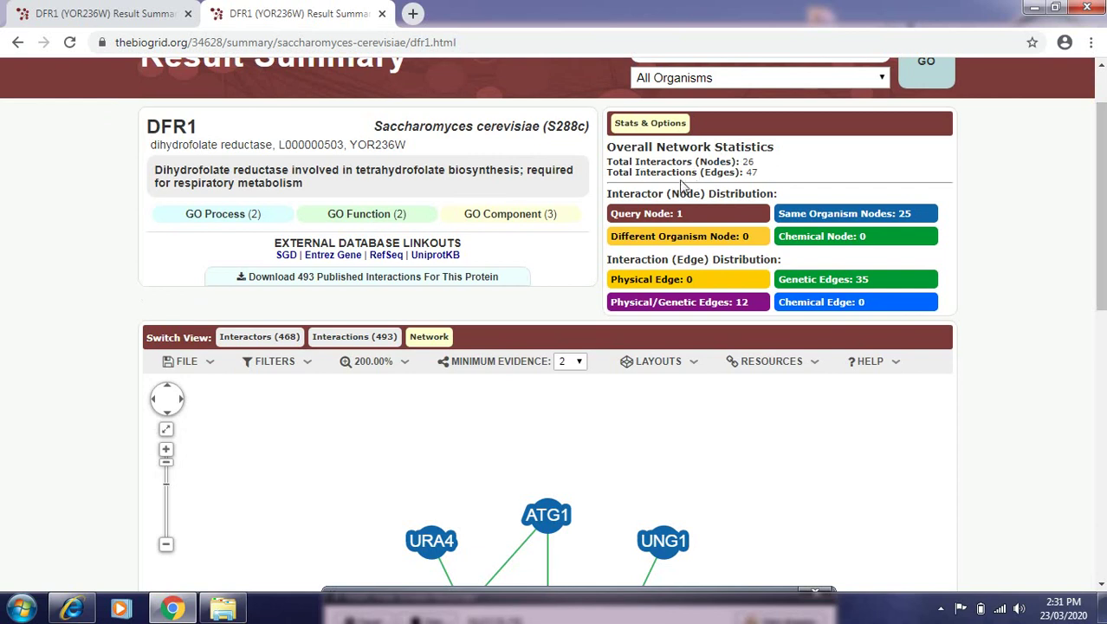
pyautogui.tripleClick(743, 161)
pyautogui.click(1004, 258)
pyautogui.scroll(-1, 1100, 236)
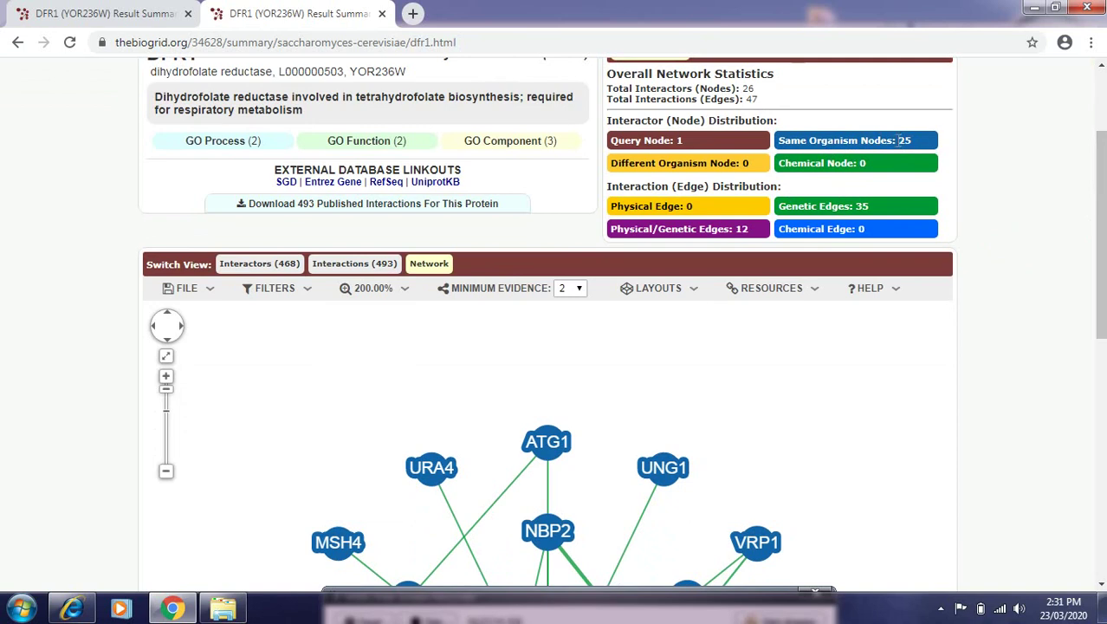
pyautogui.scroll(-3, 1098, 208)
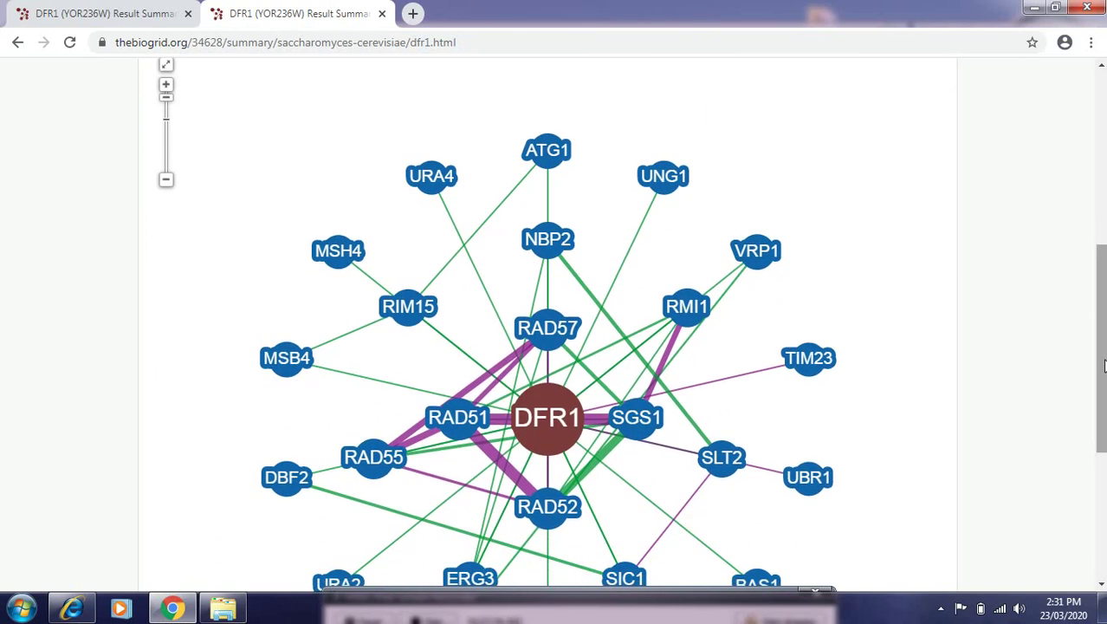
pyautogui.scroll(-1, 658, 350)
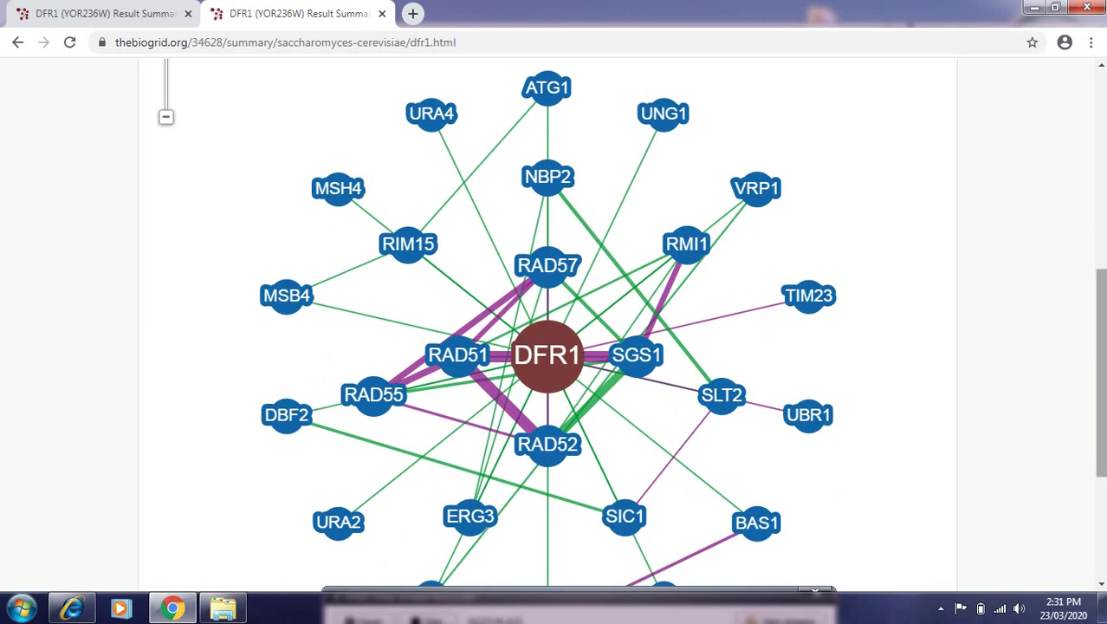
pyautogui.scroll(1, 1101, 373)
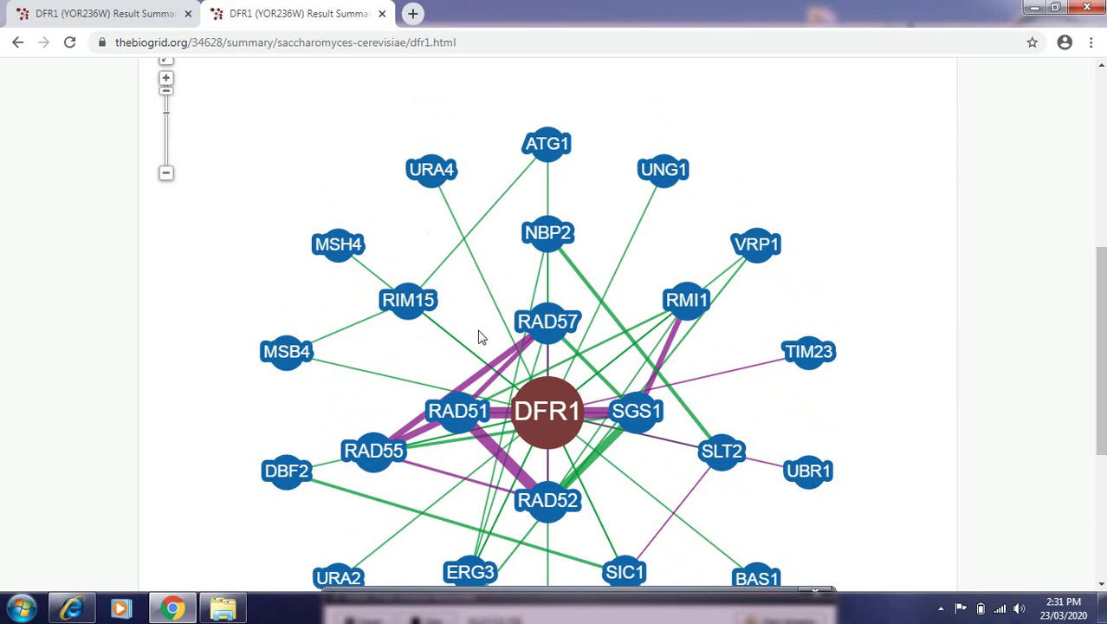
pyautogui.moveTo(1098, 290); pyautogui.dragTo(1102, 201)
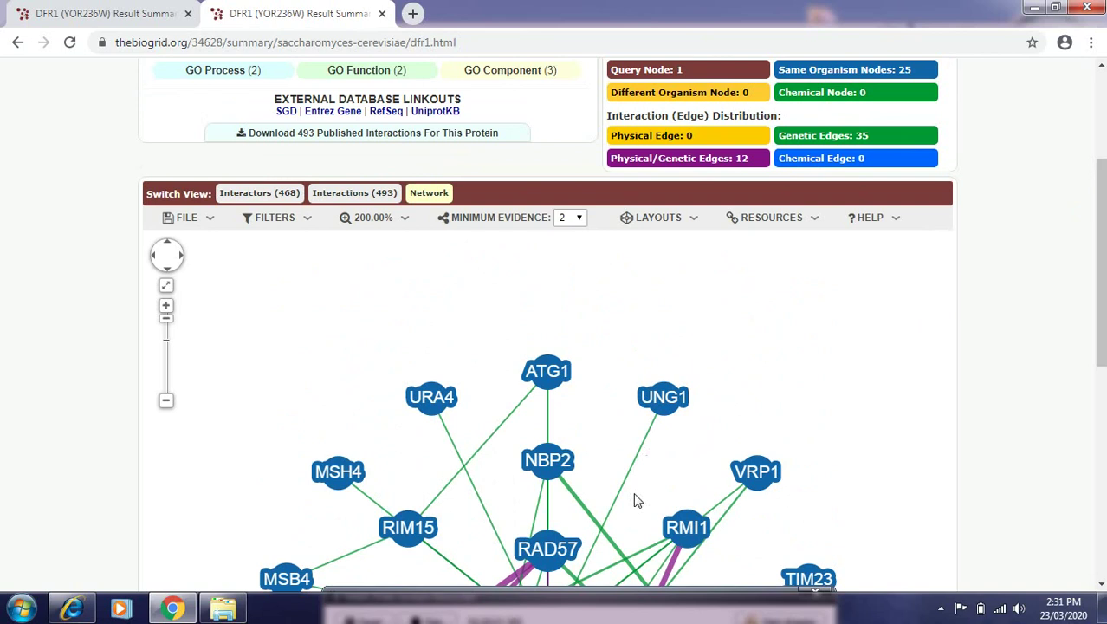
pyautogui.click(869, 217)
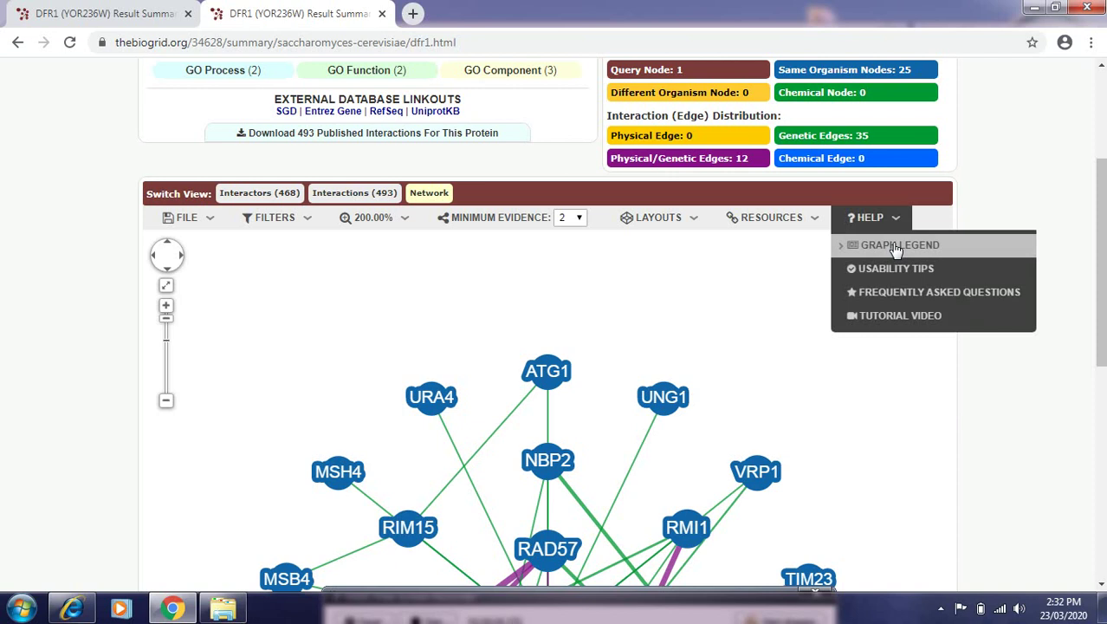
# Read the Graph Legend of node and edge colours, close it, and return to the DFR1 network
pyautogui.click(895, 246)
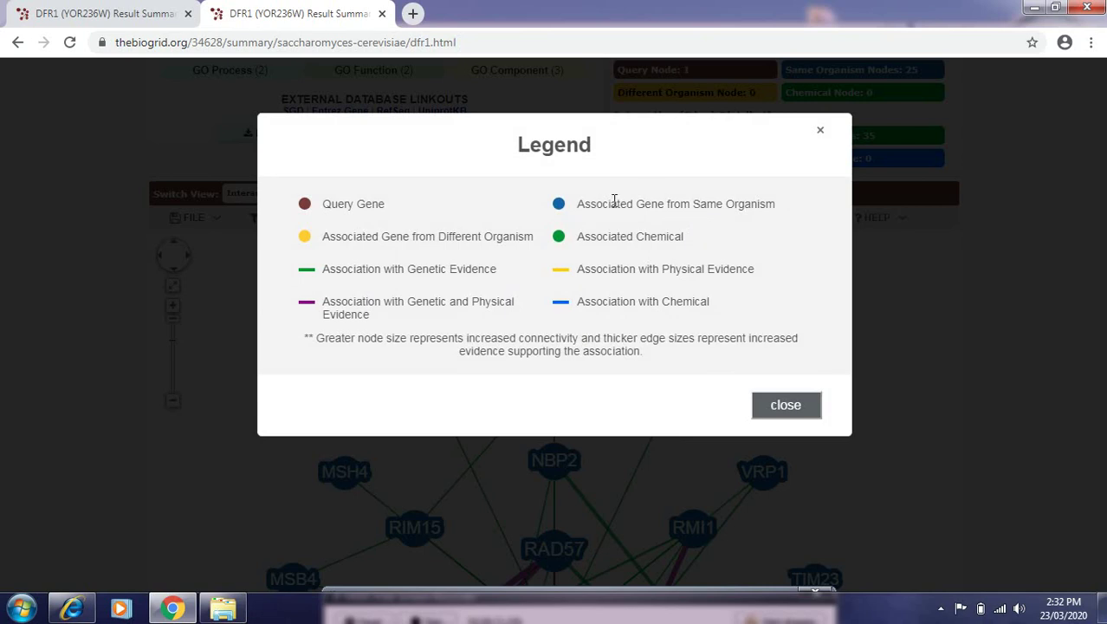
pyautogui.click(825, 132)
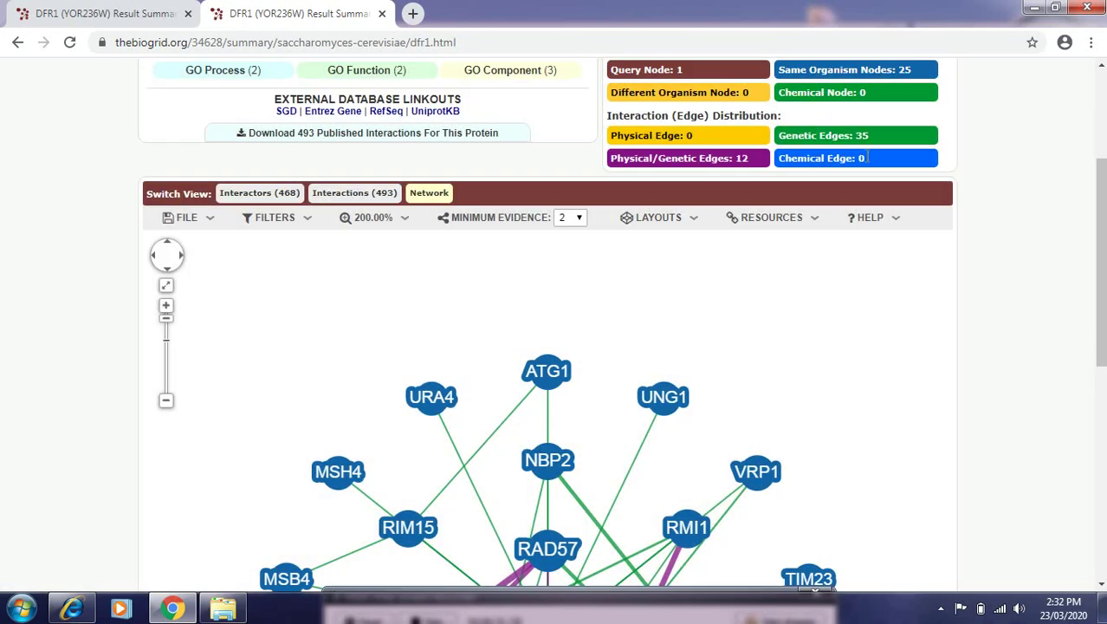
pyautogui.moveTo(1102, 260); pyautogui.dragTo(1103, 278)
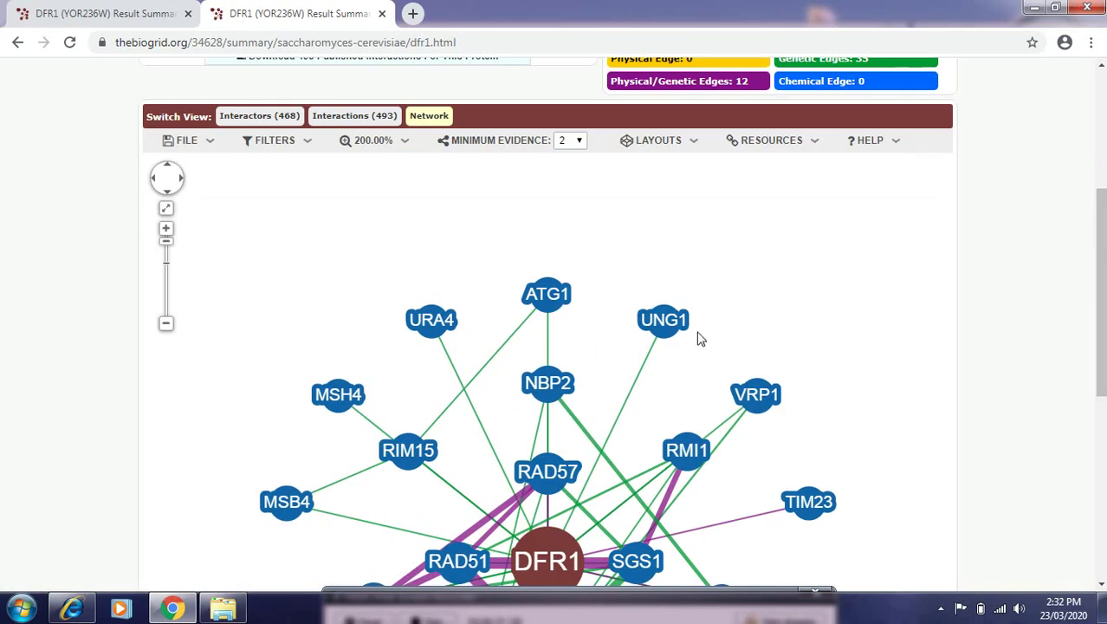
# Zoom out the DFR1 network and pan it until lower nodes like DBF2 and RAD55 show
pyautogui.click(1099, 274)
pyautogui.moveTo(1099, 274)
pyautogui.mouseDown()
pyautogui.moveTo(1099, 250)
pyautogui.moveTo(1098, 291)
pyautogui.mouseUp()
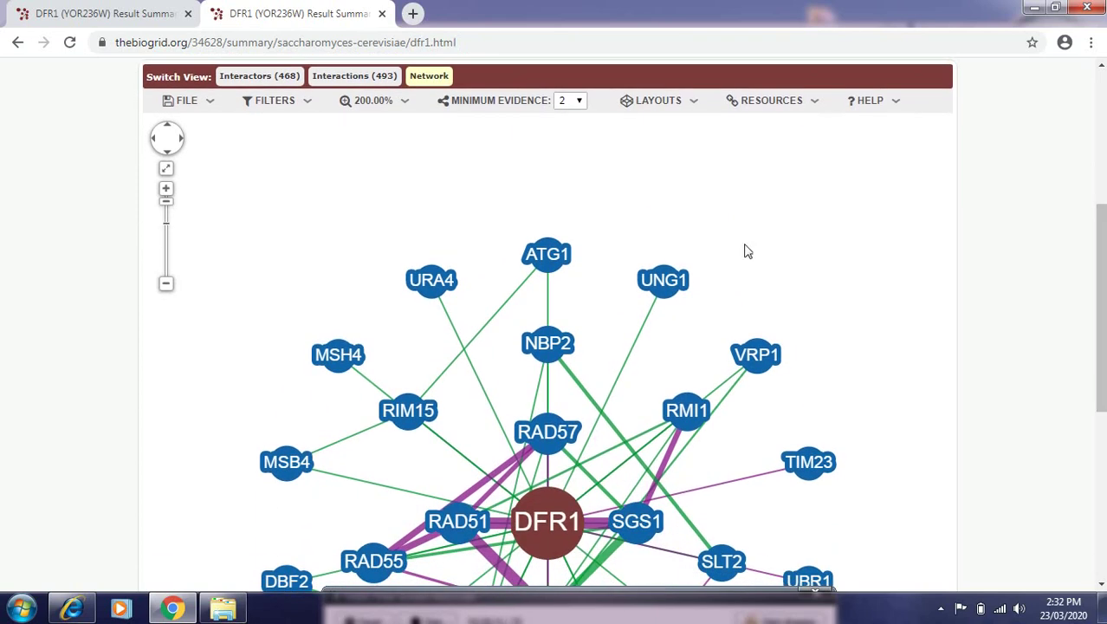
pyautogui.moveTo(165, 205)
pyautogui.mouseDown()
pyautogui.moveTo(171, 237)
pyautogui.moveTo(177, 199)
pyautogui.mouseUp()
pyautogui.click(172, 147)
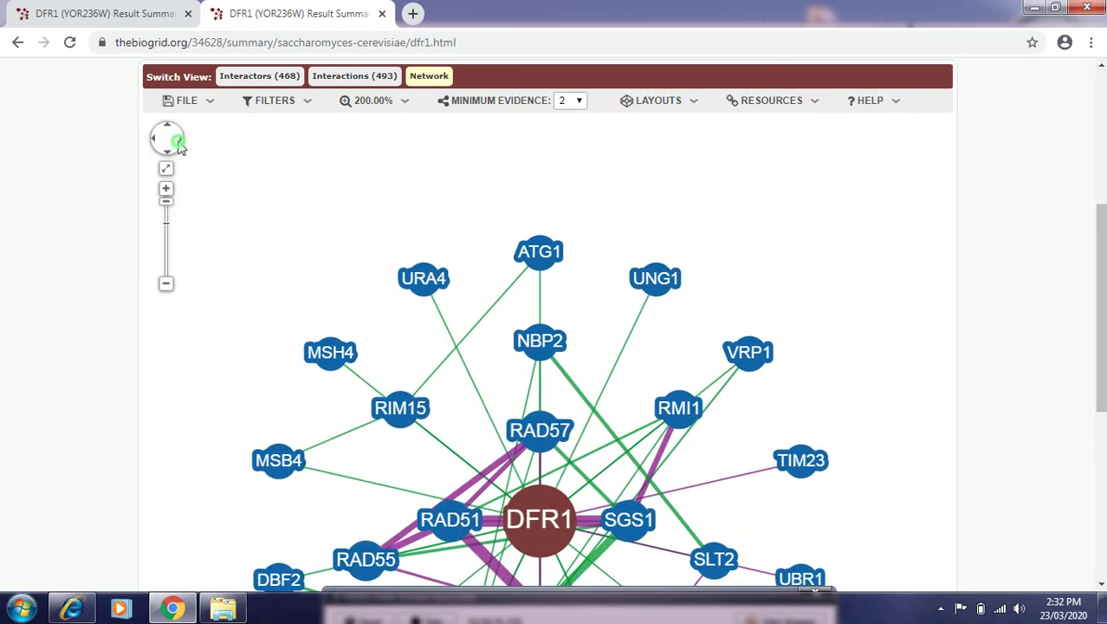
pyautogui.click(174, 150)
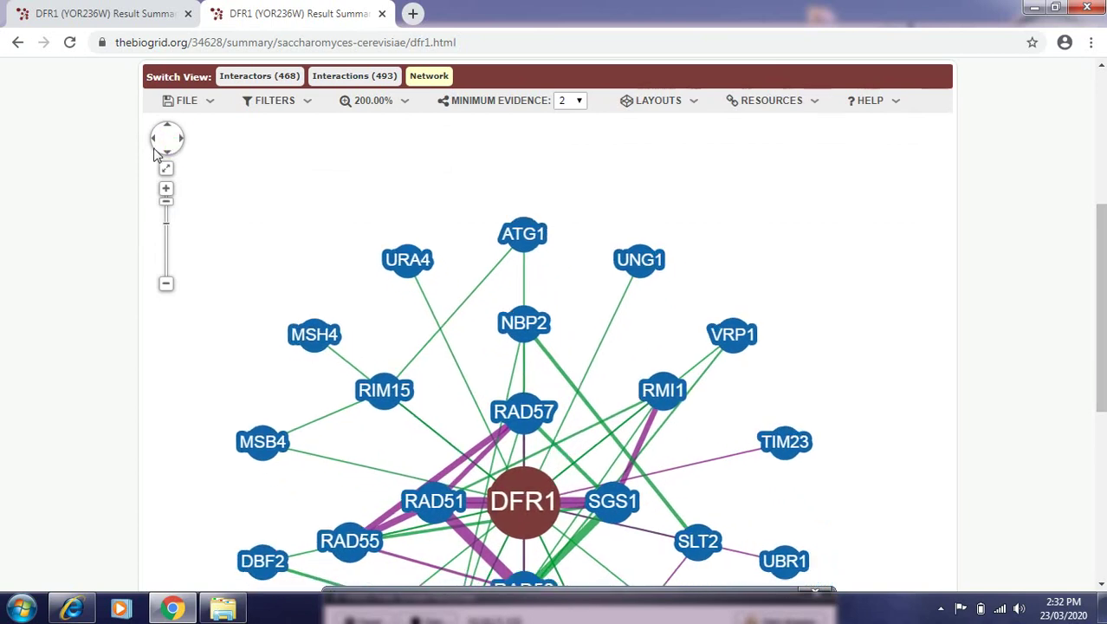
pyautogui.moveTo(158, 132)
pyautogui.mouseDown()
pyautogui.moveTo(185, 141)
pyautogui.moveTo(166, 130)
pyautogui.moveTo(173, 157)
pyautogui.moveTo(154, 139)
pyautogui.moveTo(177, 141)
pyautogui.mouseUp()
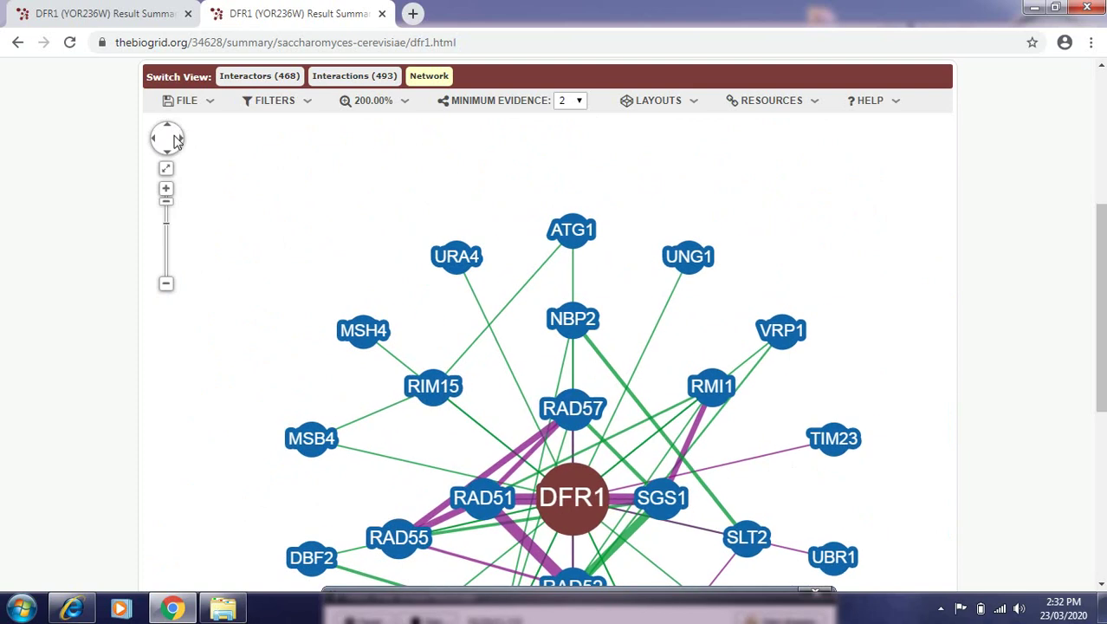
pyautogui.moveTo(213, 113)
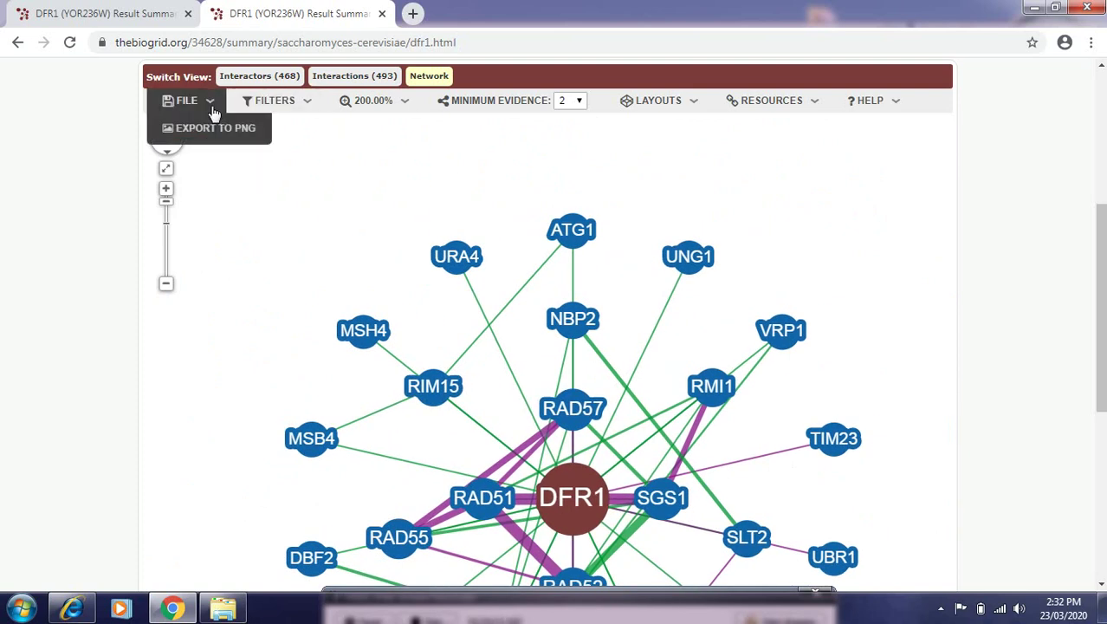
pyautogui.moveTo(279, 116)
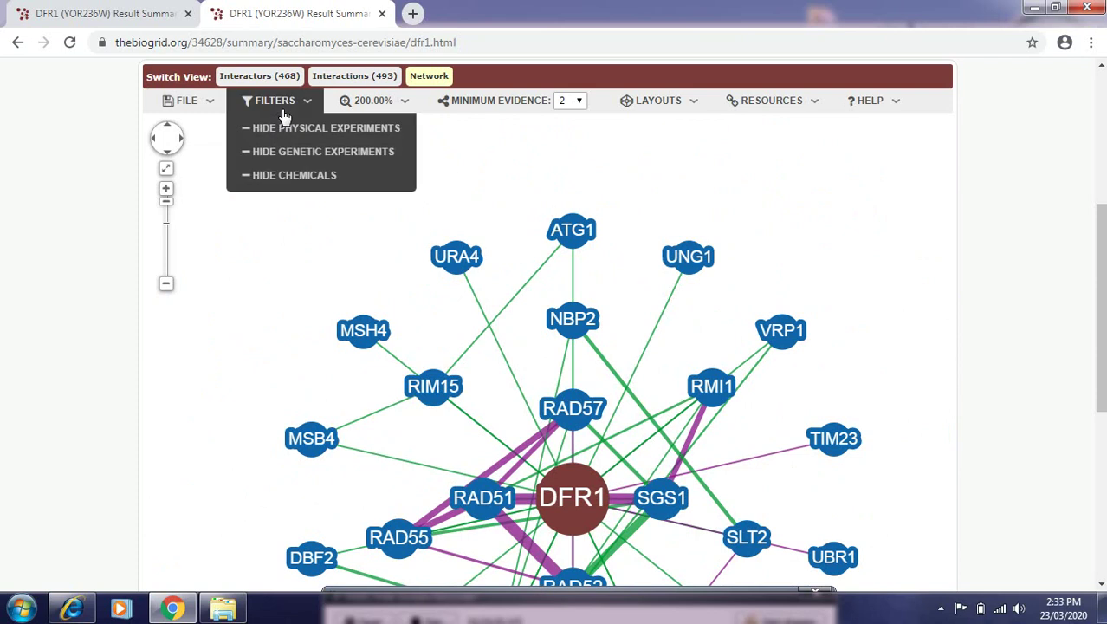
pyautogui.click(291, 128)
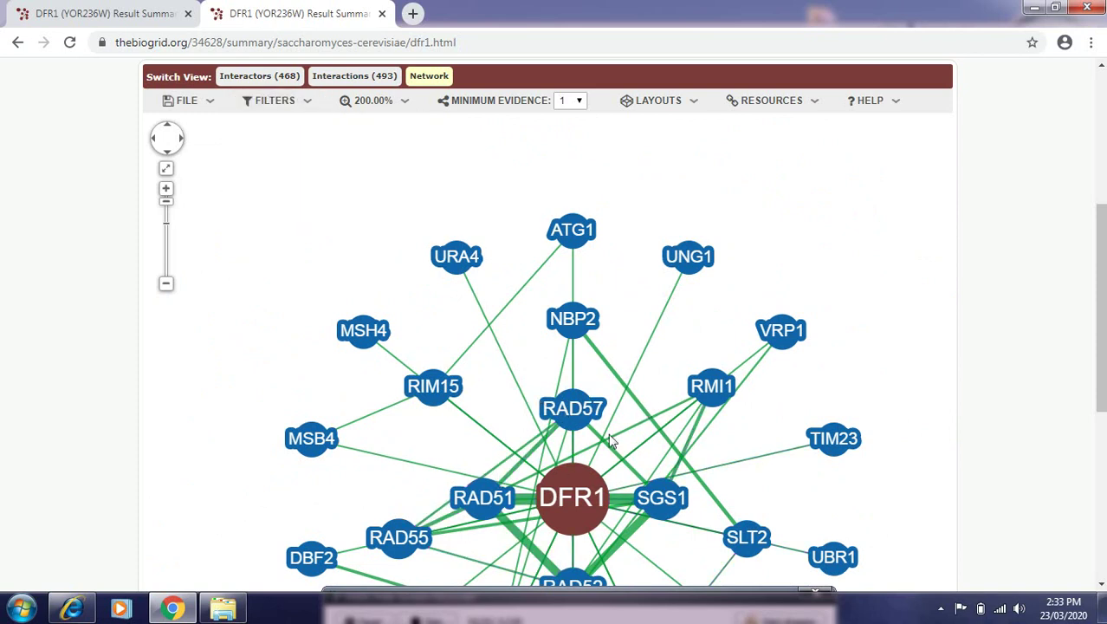
pyautogui.click(298, 107)
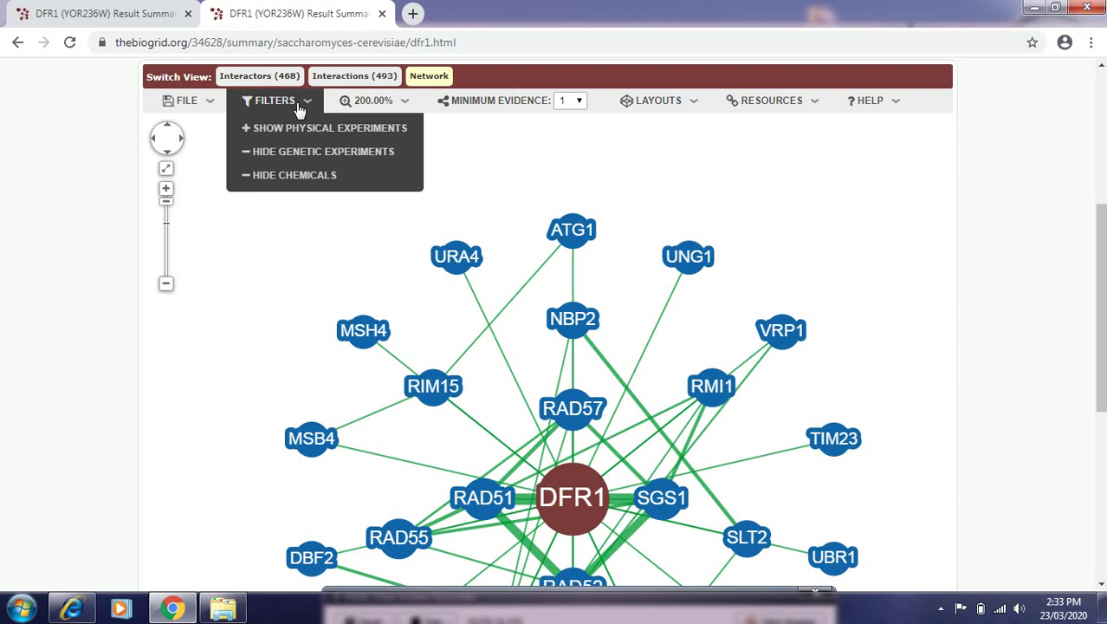
pyautogui.click(271, 128)
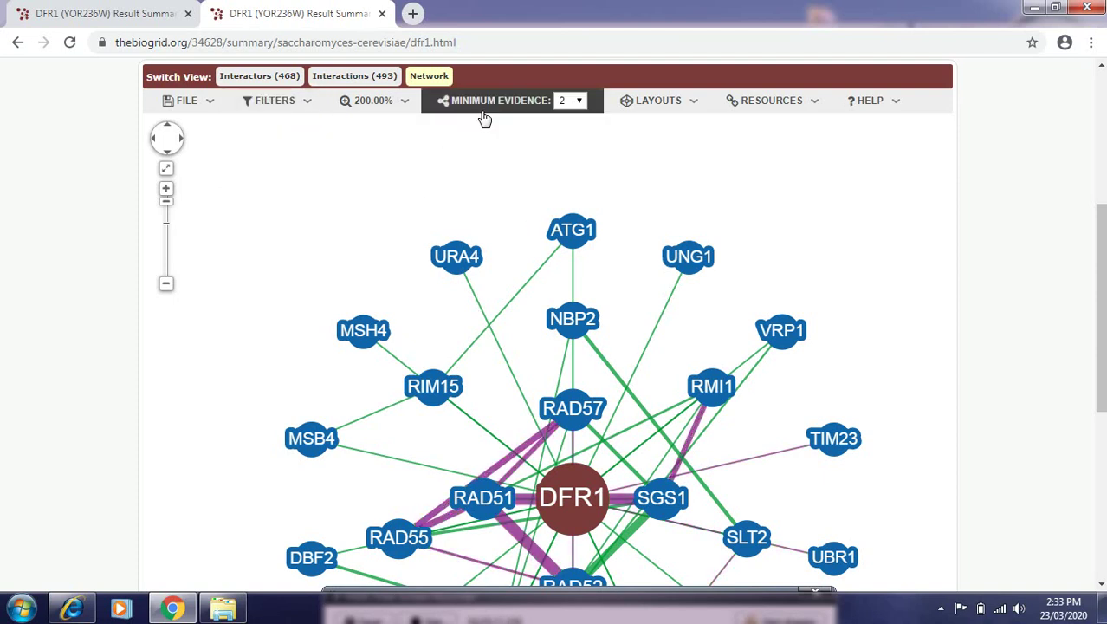
pyautogui.click(578, 102)
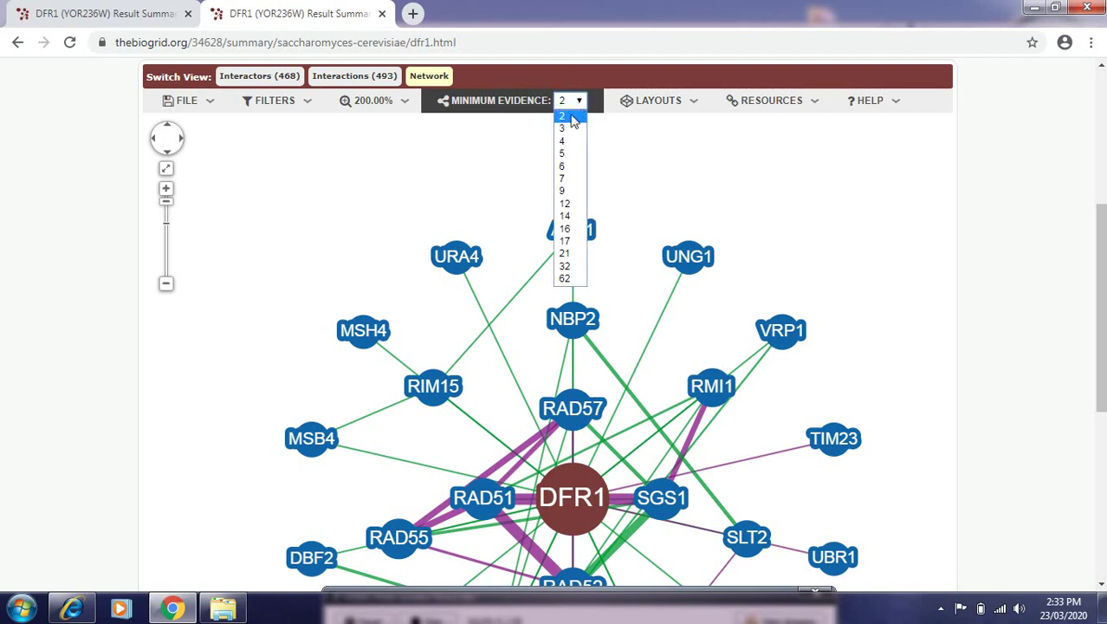
pyautogui.click(567, 130)
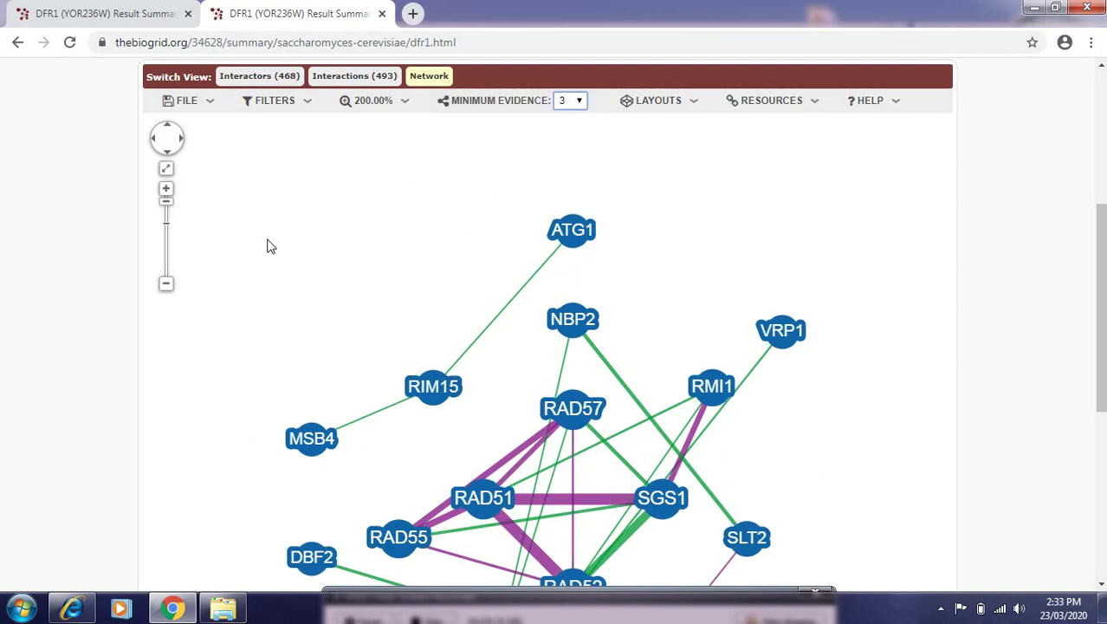
pyautogui.click(579, 102)
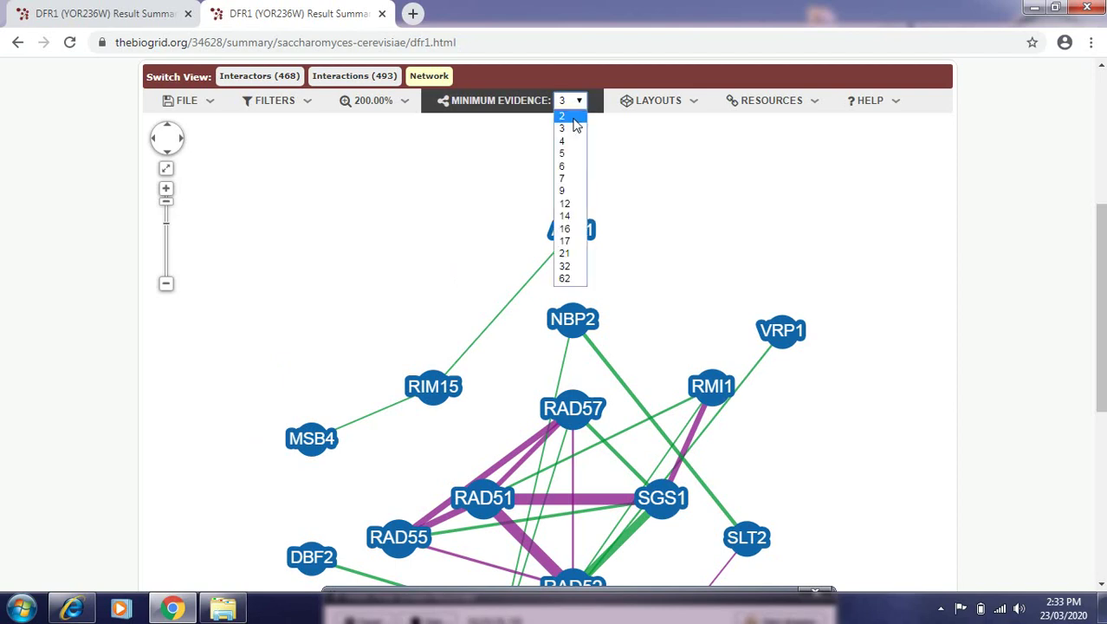
pyautogui.click(571, 117)
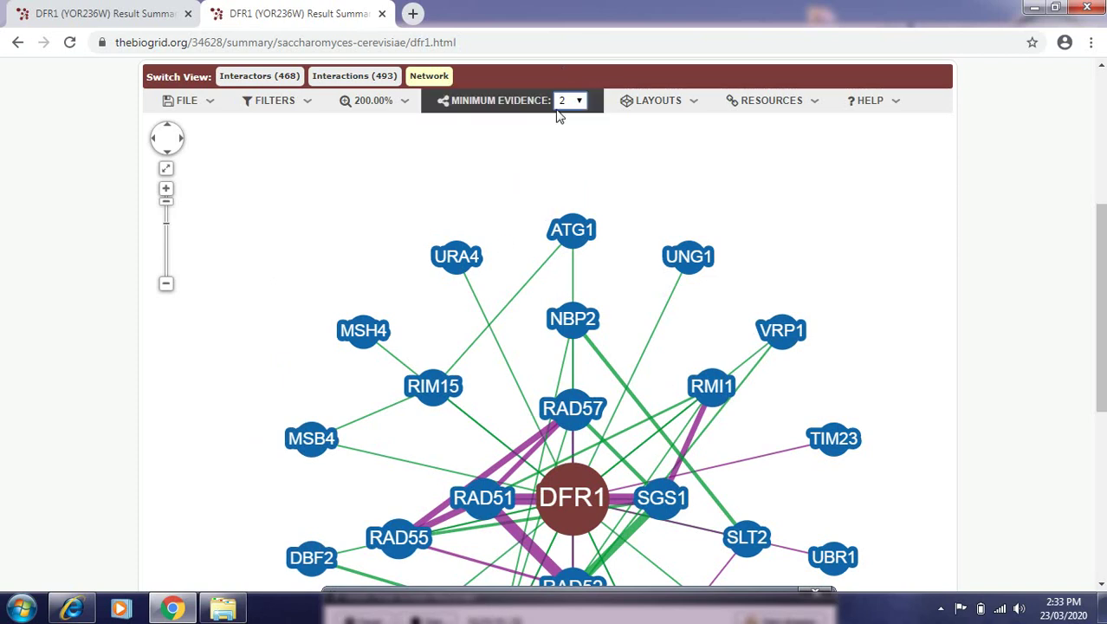
pyautogui.moveTo(677, 112)
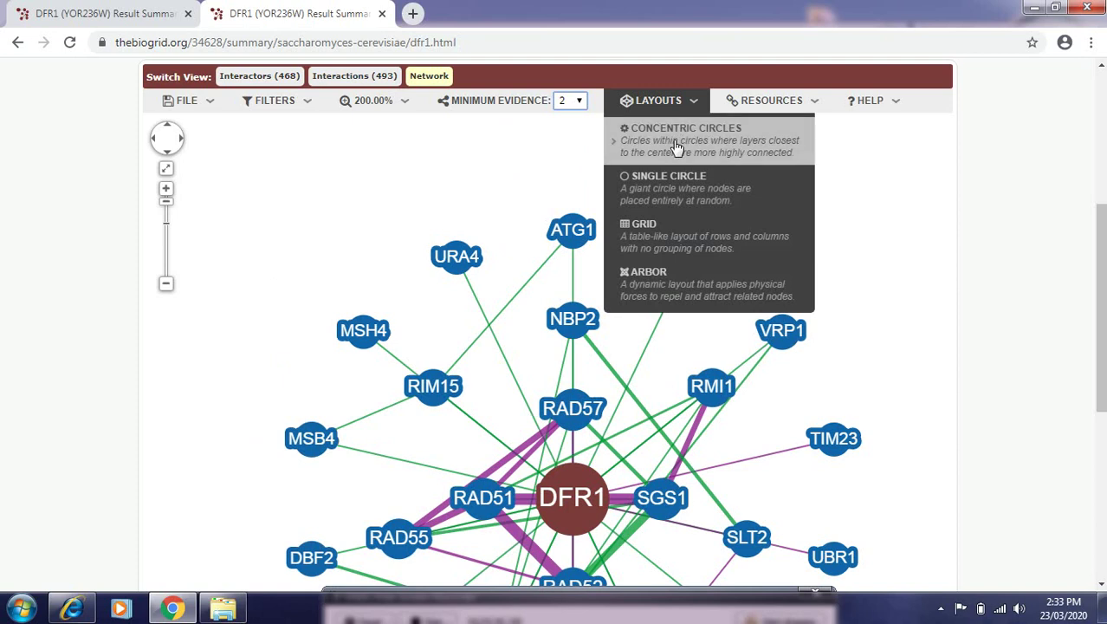
# Try the Concentric Circles layout, then switch the DFR1 network to the Single Circle layout
pyautogui.click(678, 147)
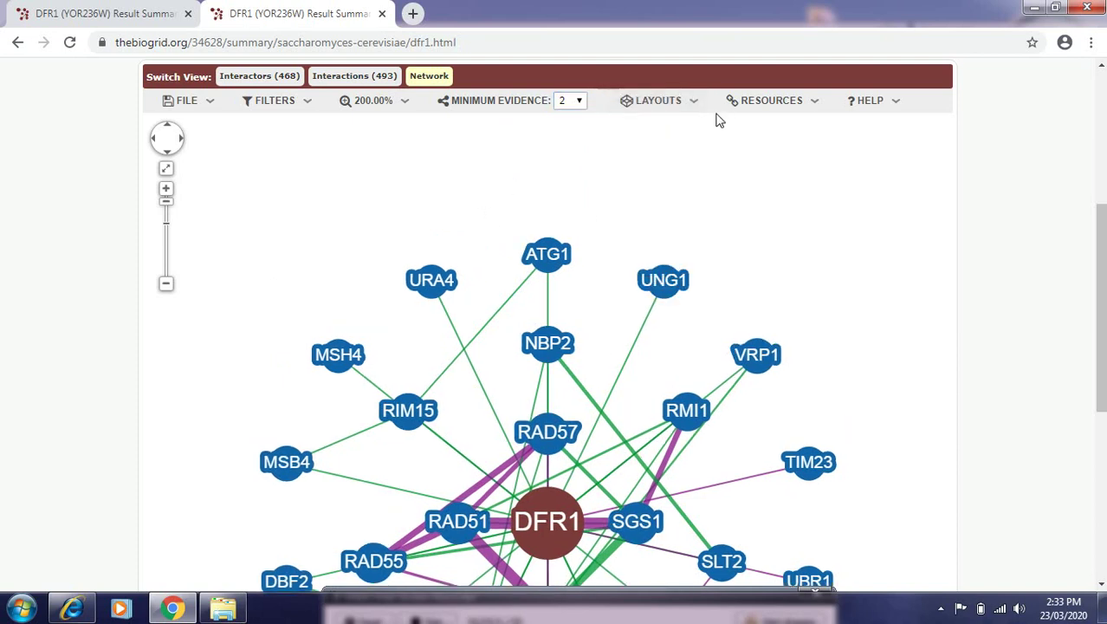
pyautogui.moveTo(691, 104)
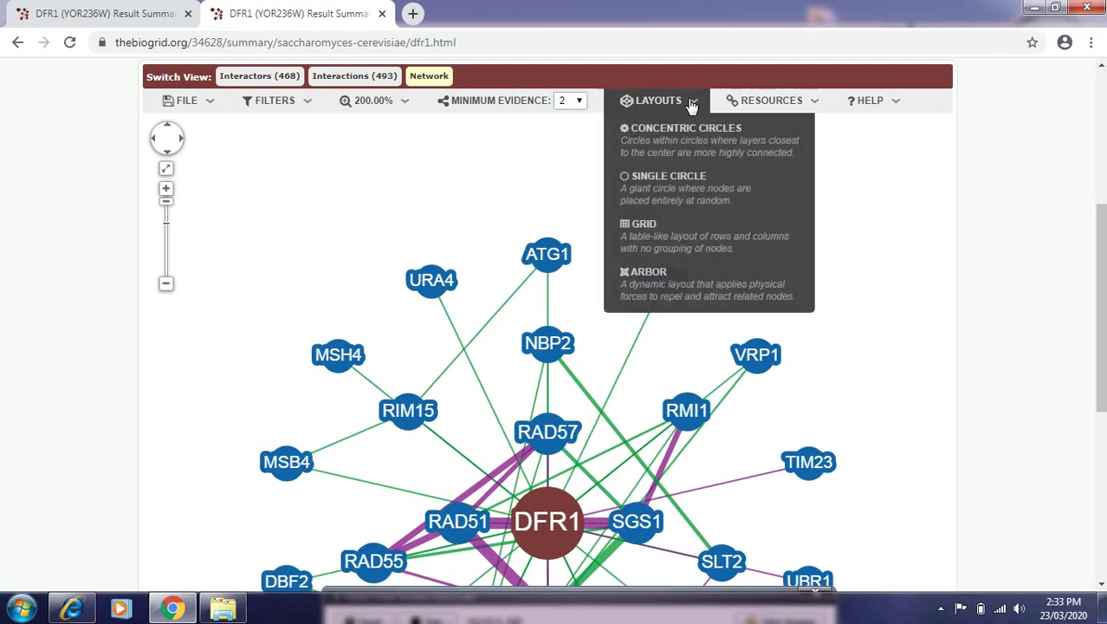
pyautogui.click(691, 192)
pyautogui.moveTo(1102, 295); pyautogui.dragTo(1102, 416)
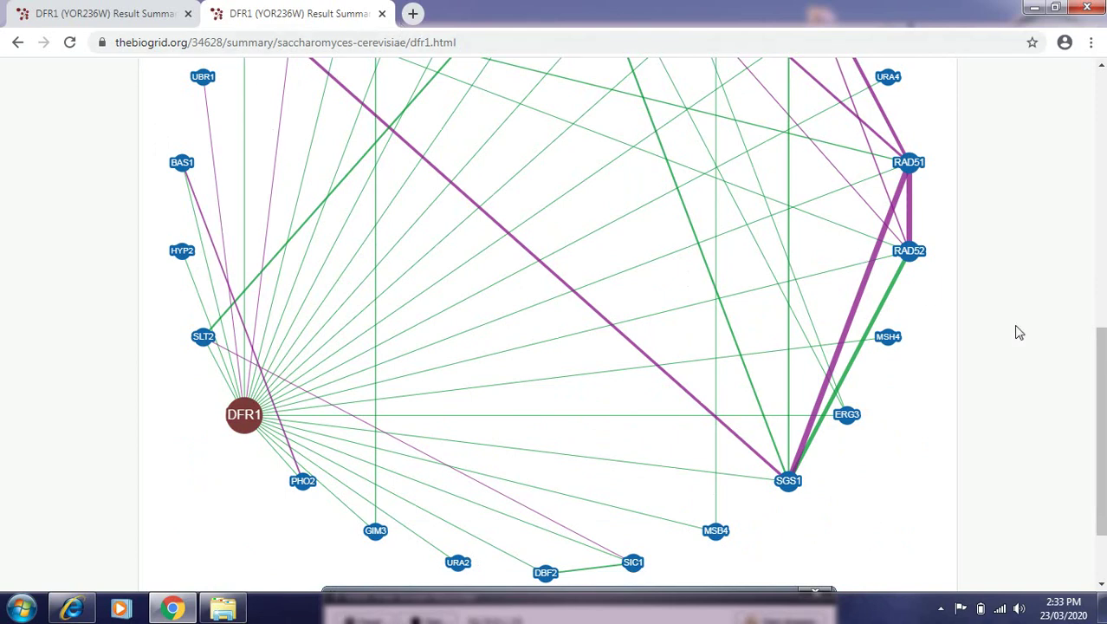
pyautogui.moveTo(1099, 374); pyautogui.dragTo(1098, 281)
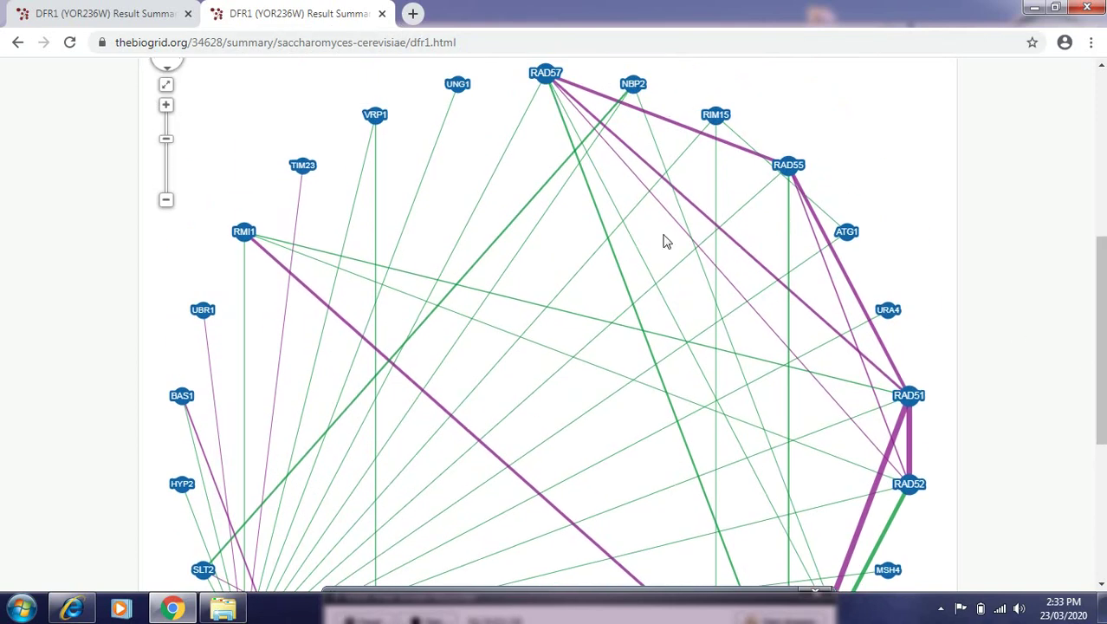